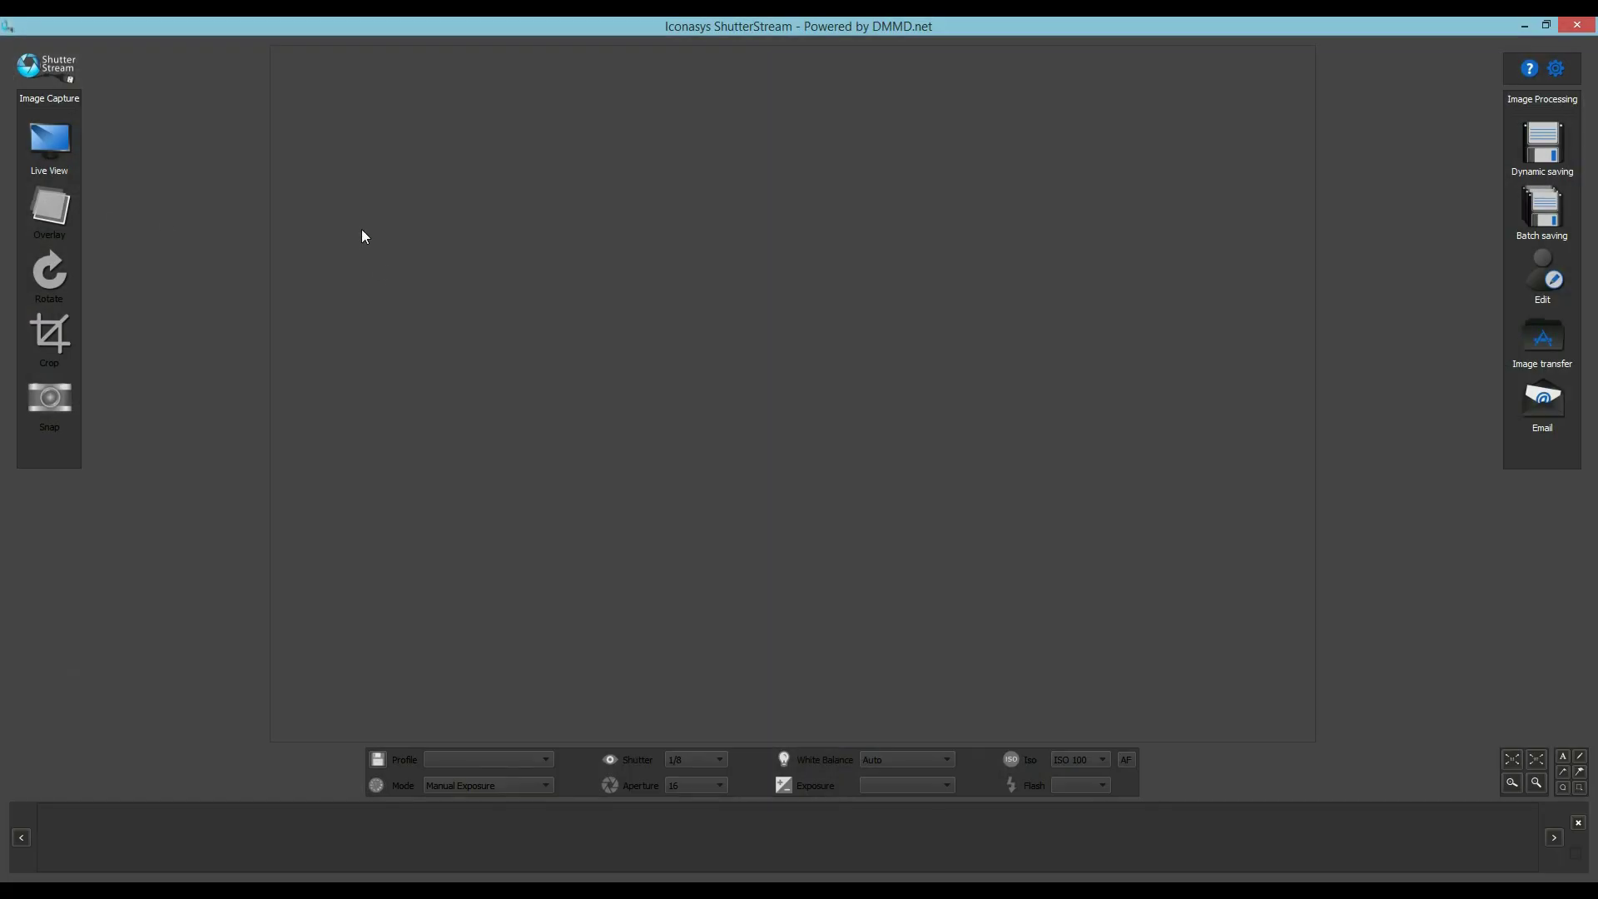
# Turn on Live View to show the watch on the turntable at 1/8, f/16, ISO 100.
pyautogui.click(53, 147)
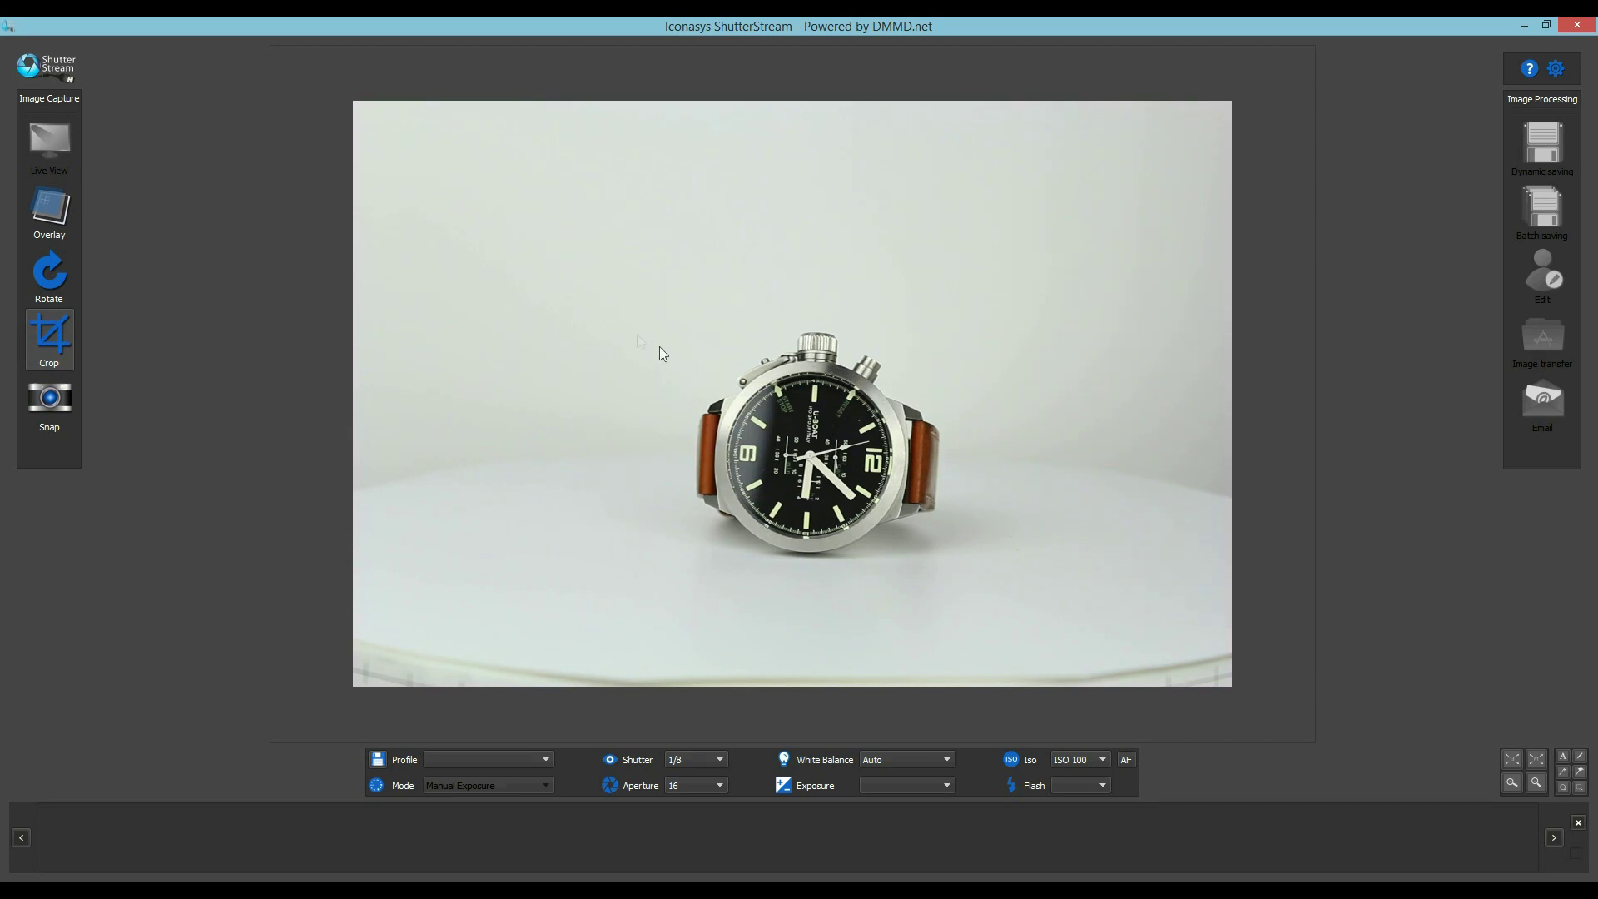
# Draw a crop rectangle around the watch and shift it slightly left.
pyautogui.moveTo(624, 303); pyautogui.dragTo(1013, 590)
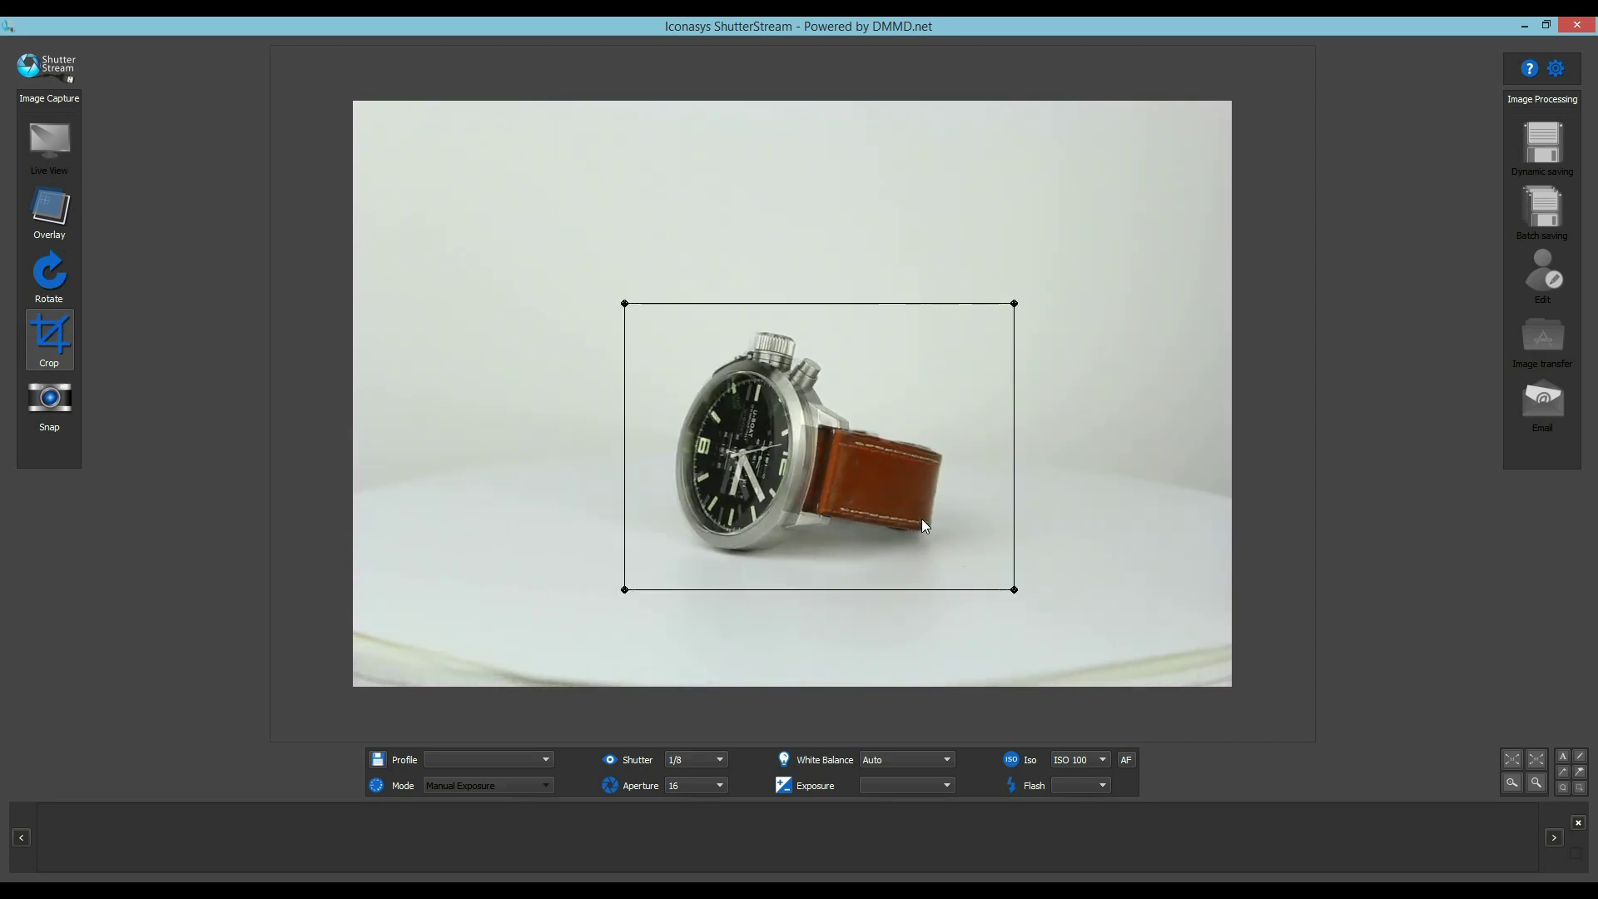
pyautogui.moveTo(772, 530); pyautogui.dragTo(750, 530)
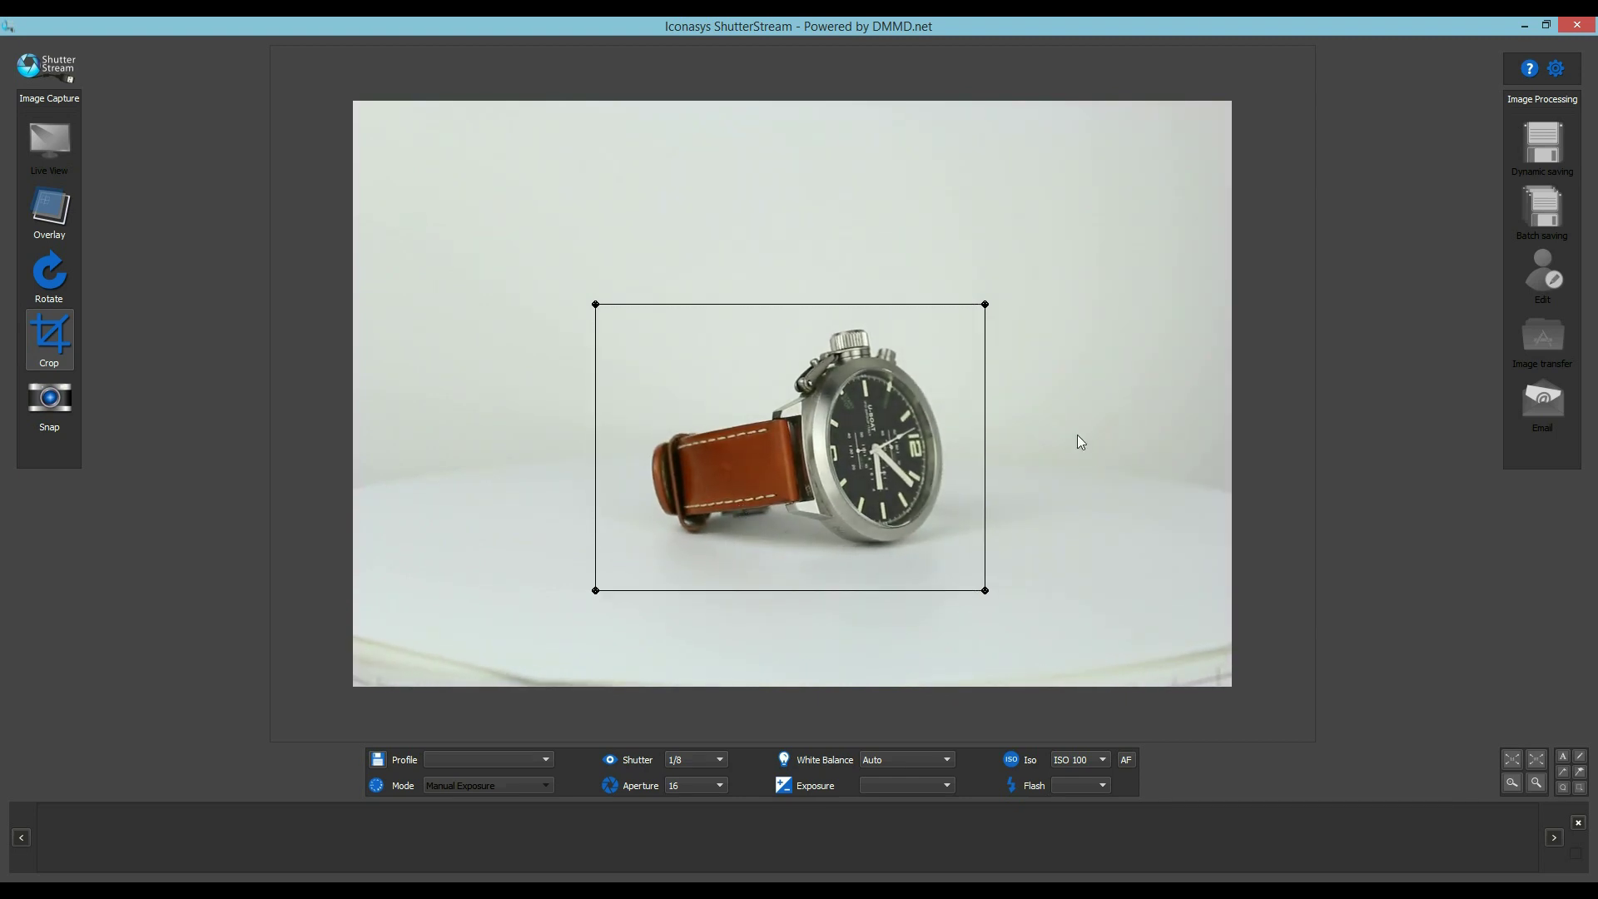
# Switch to manual focus and adjust it near and far under magnification until the dial is sharp.
pyautogui.click(1126, 759)
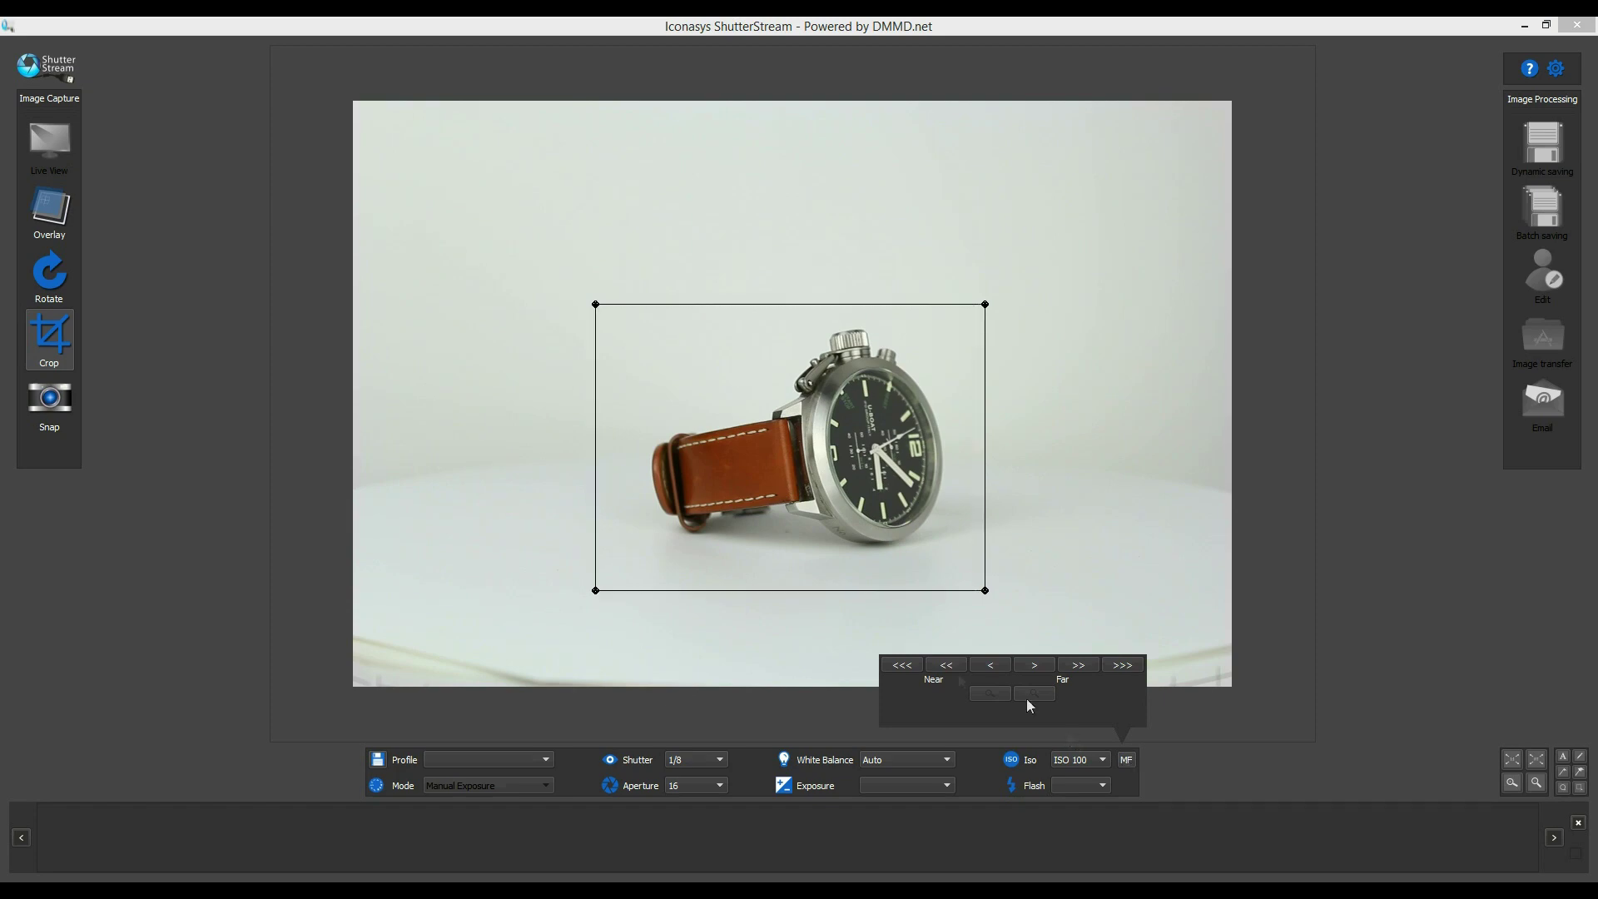
pyautogui.click(983, 693)
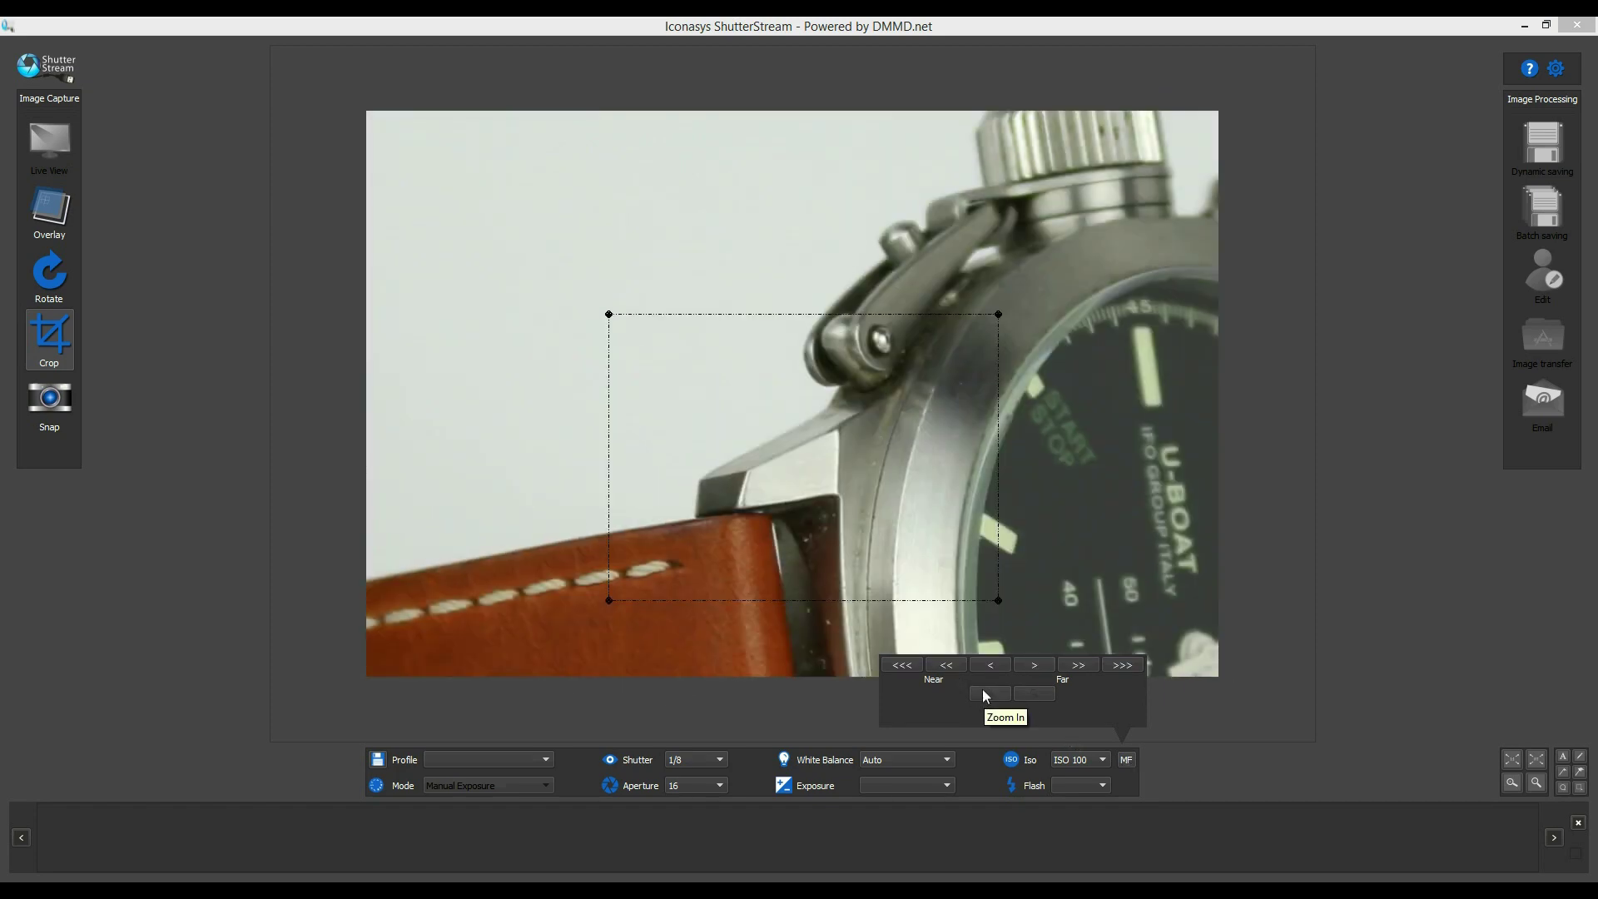
pyautogui.click(946, 664)
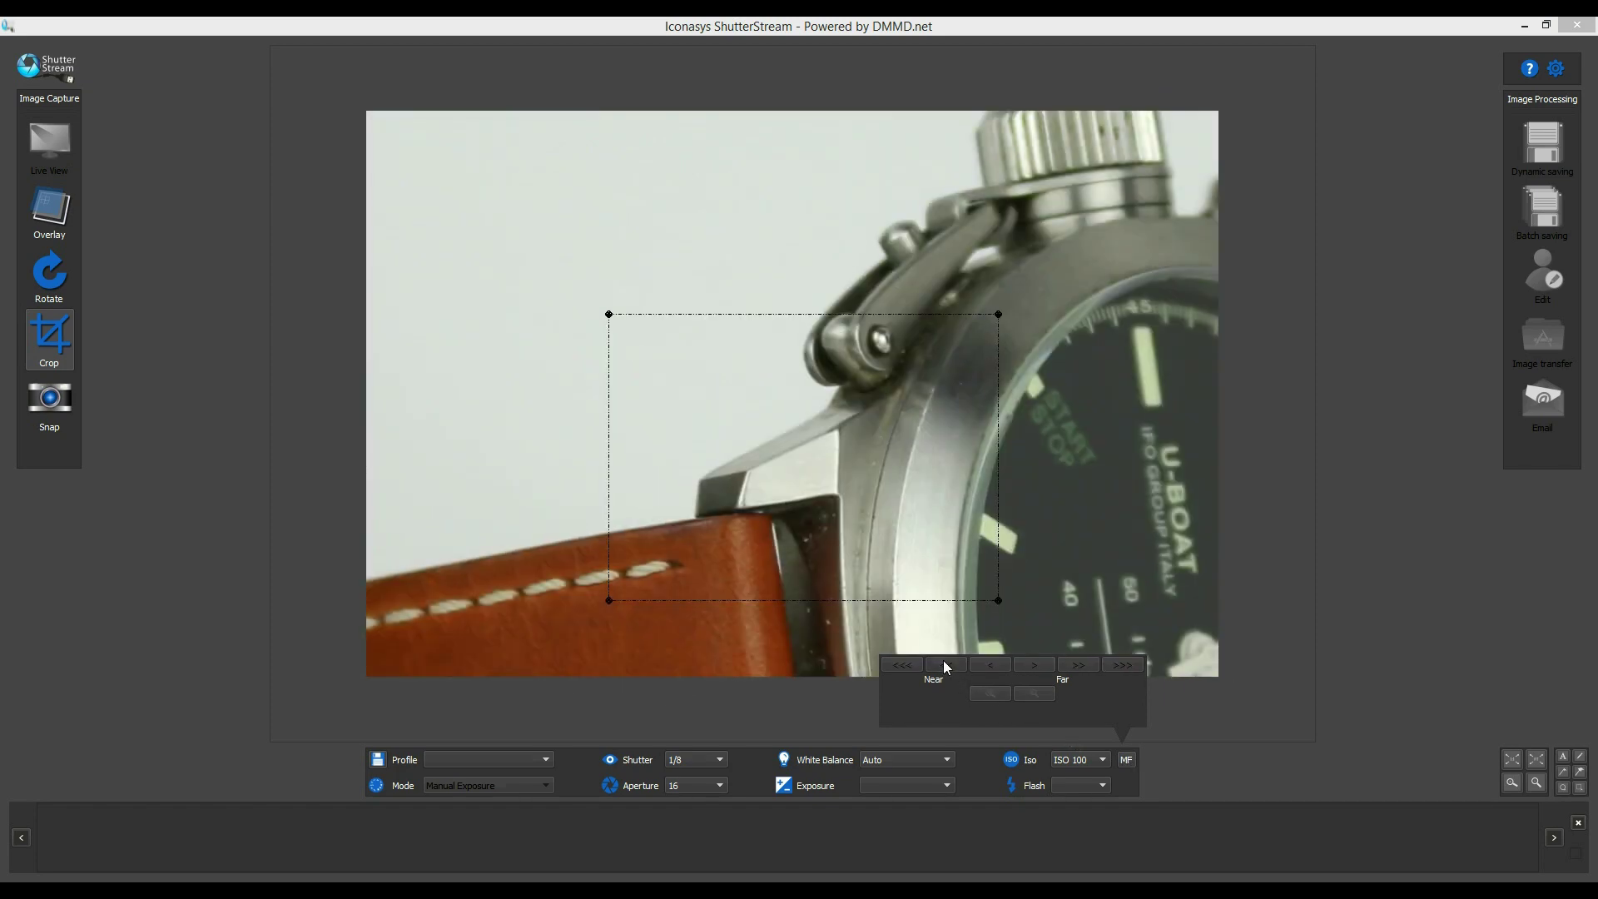
pyautogui.click(1070, 666)
pyautogui.click(1036, 666)
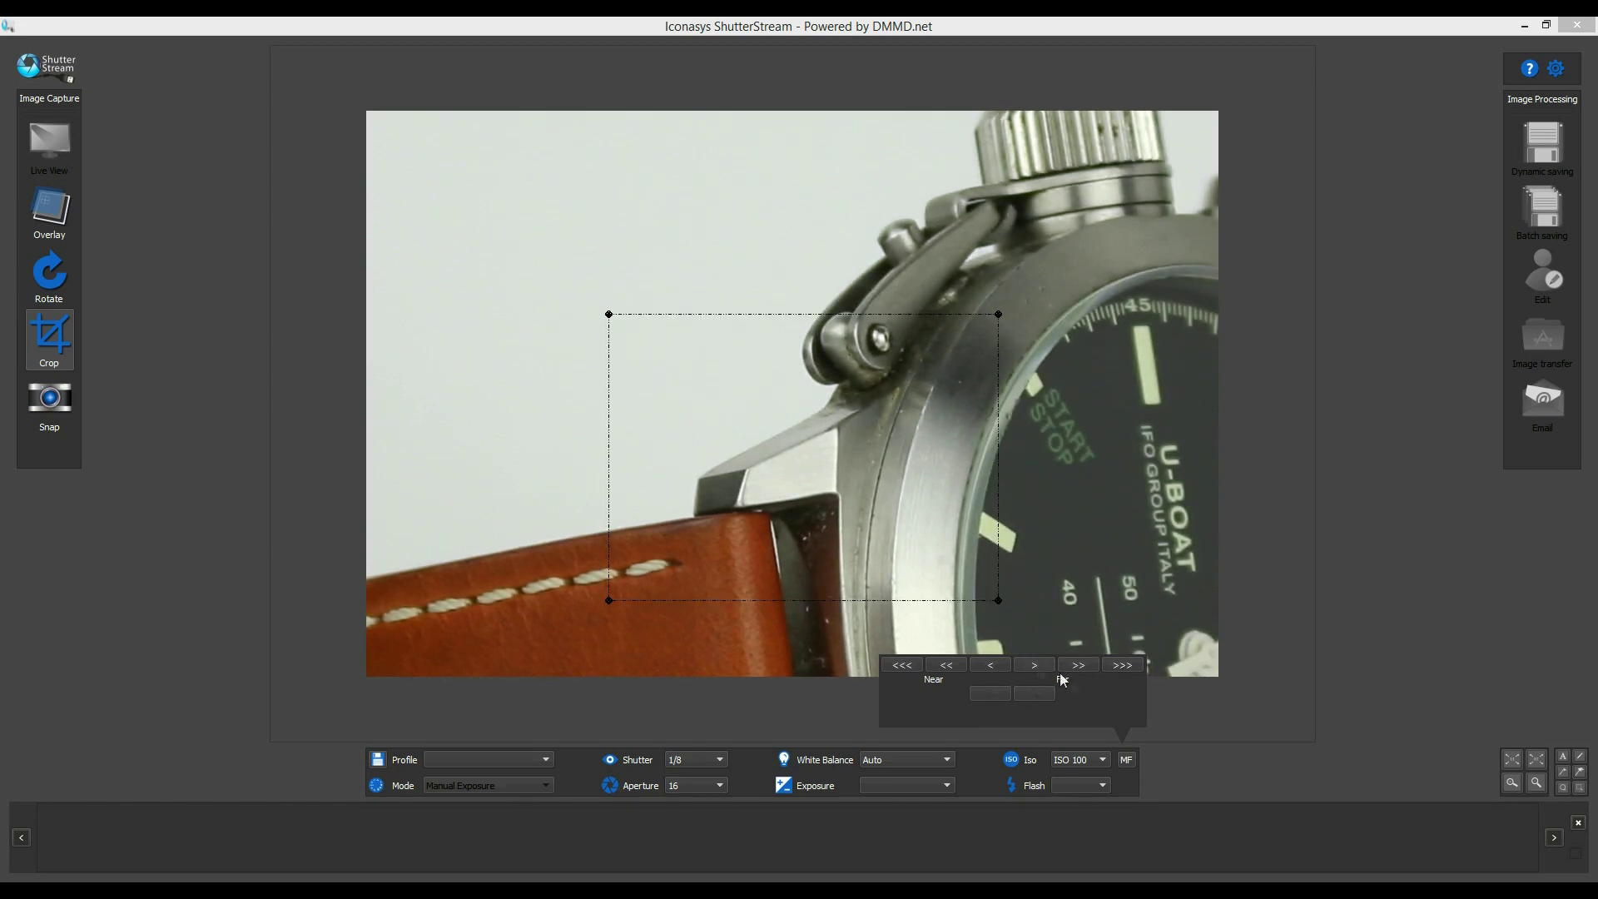
pyautogui.click(1047, 693)
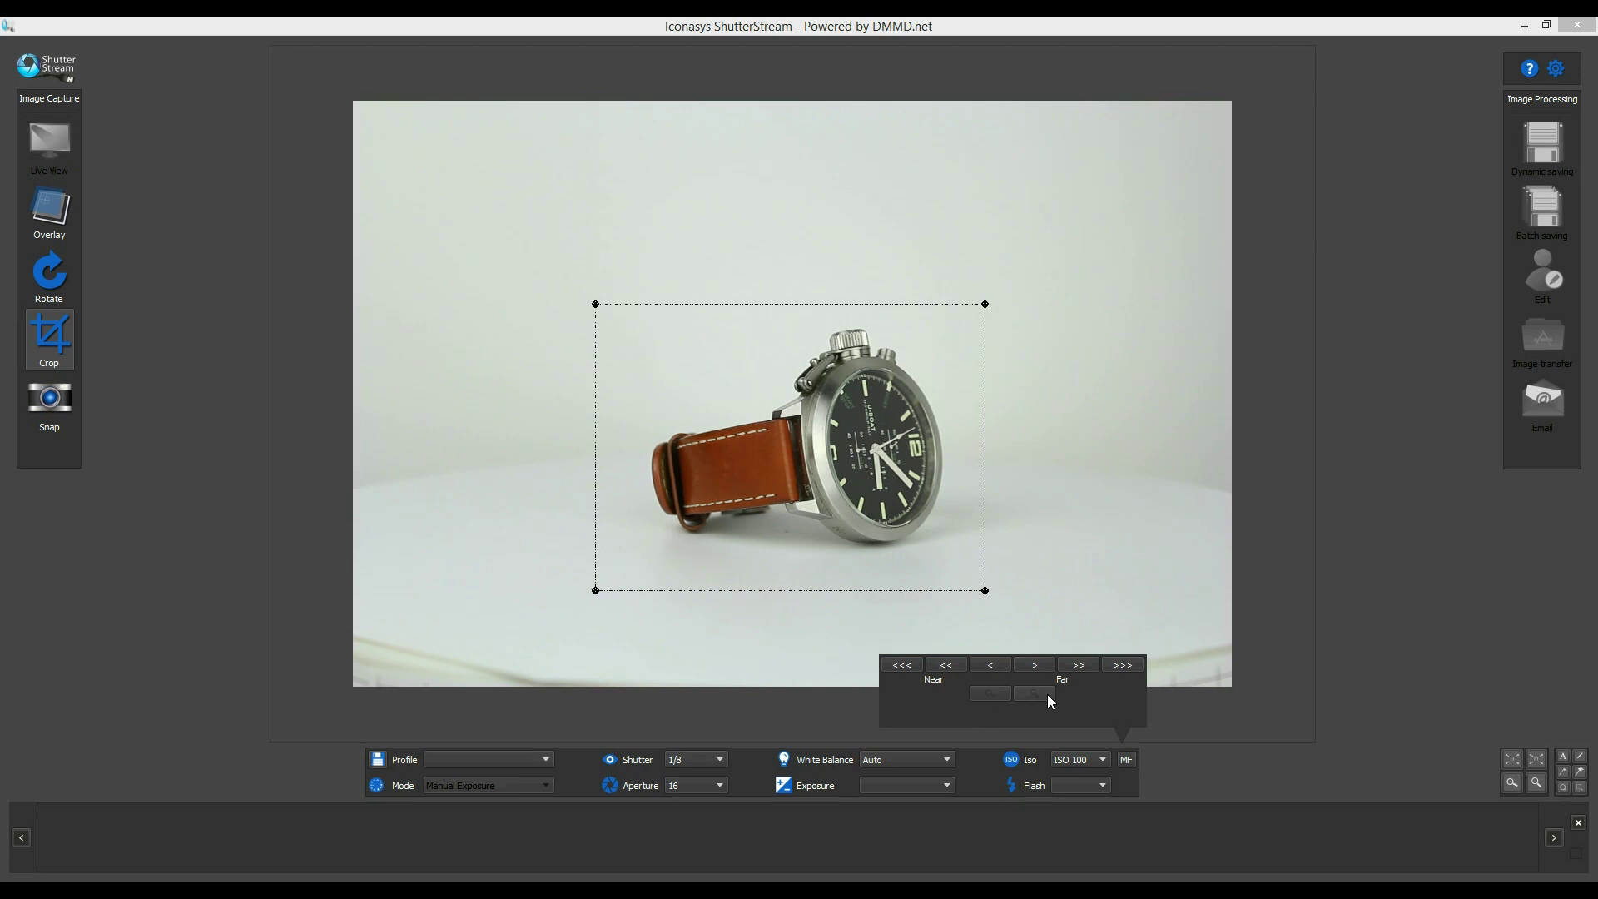
pyautogui.click(721, 760)
# Change the shutter speed to 1/5, then lengthen it to 1/4.
pyautogui.click(687, 350)
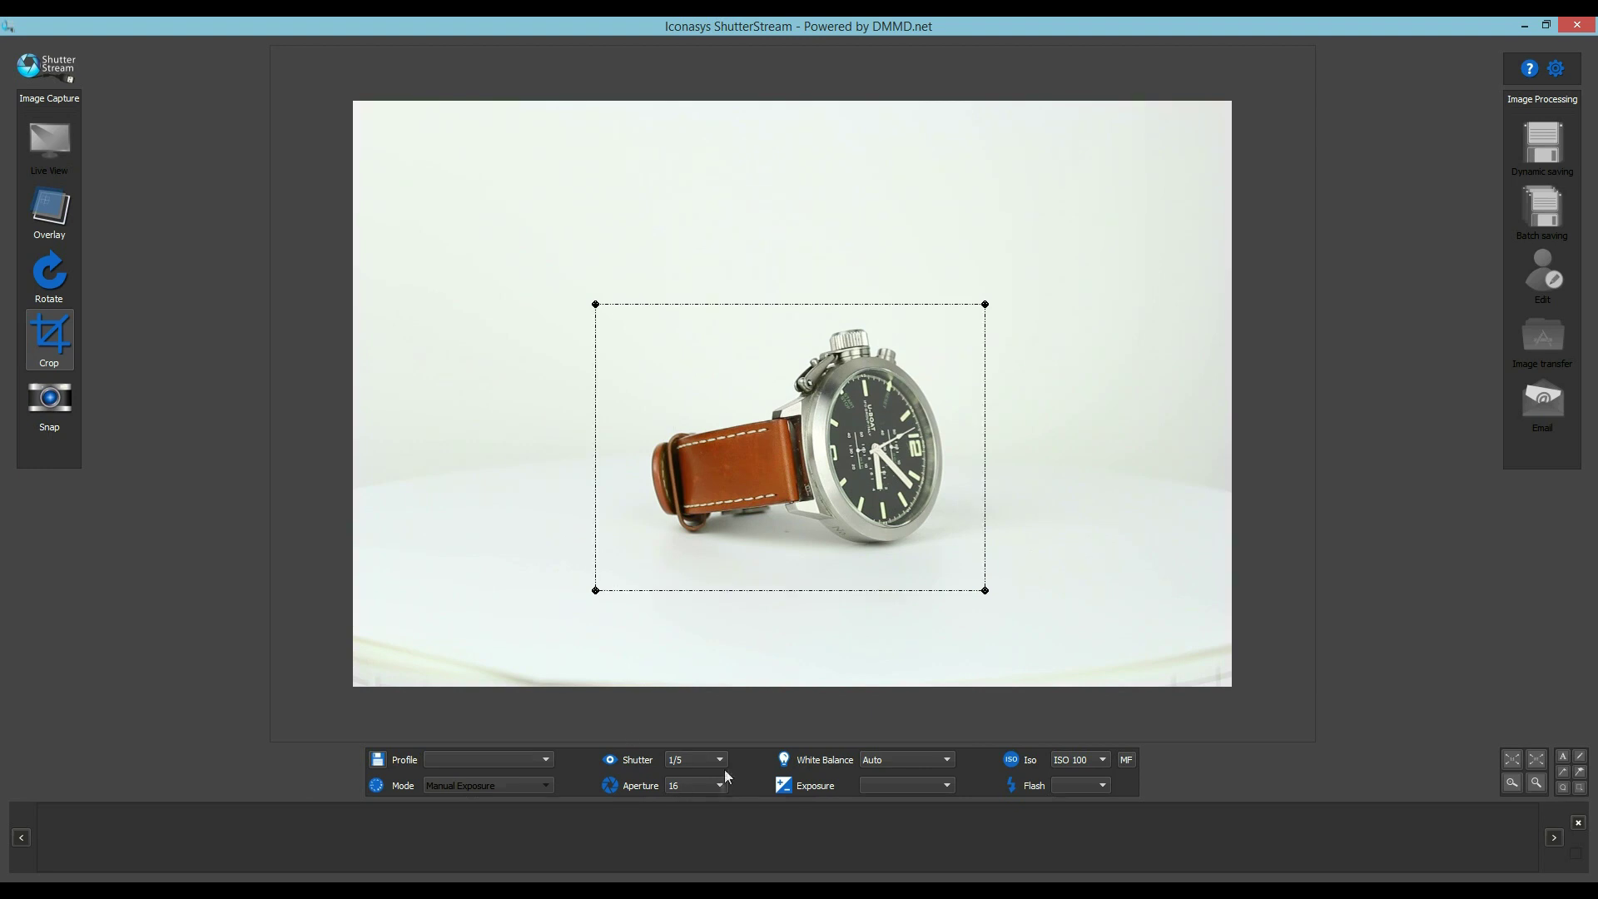
pyautogui.click(720, 762)
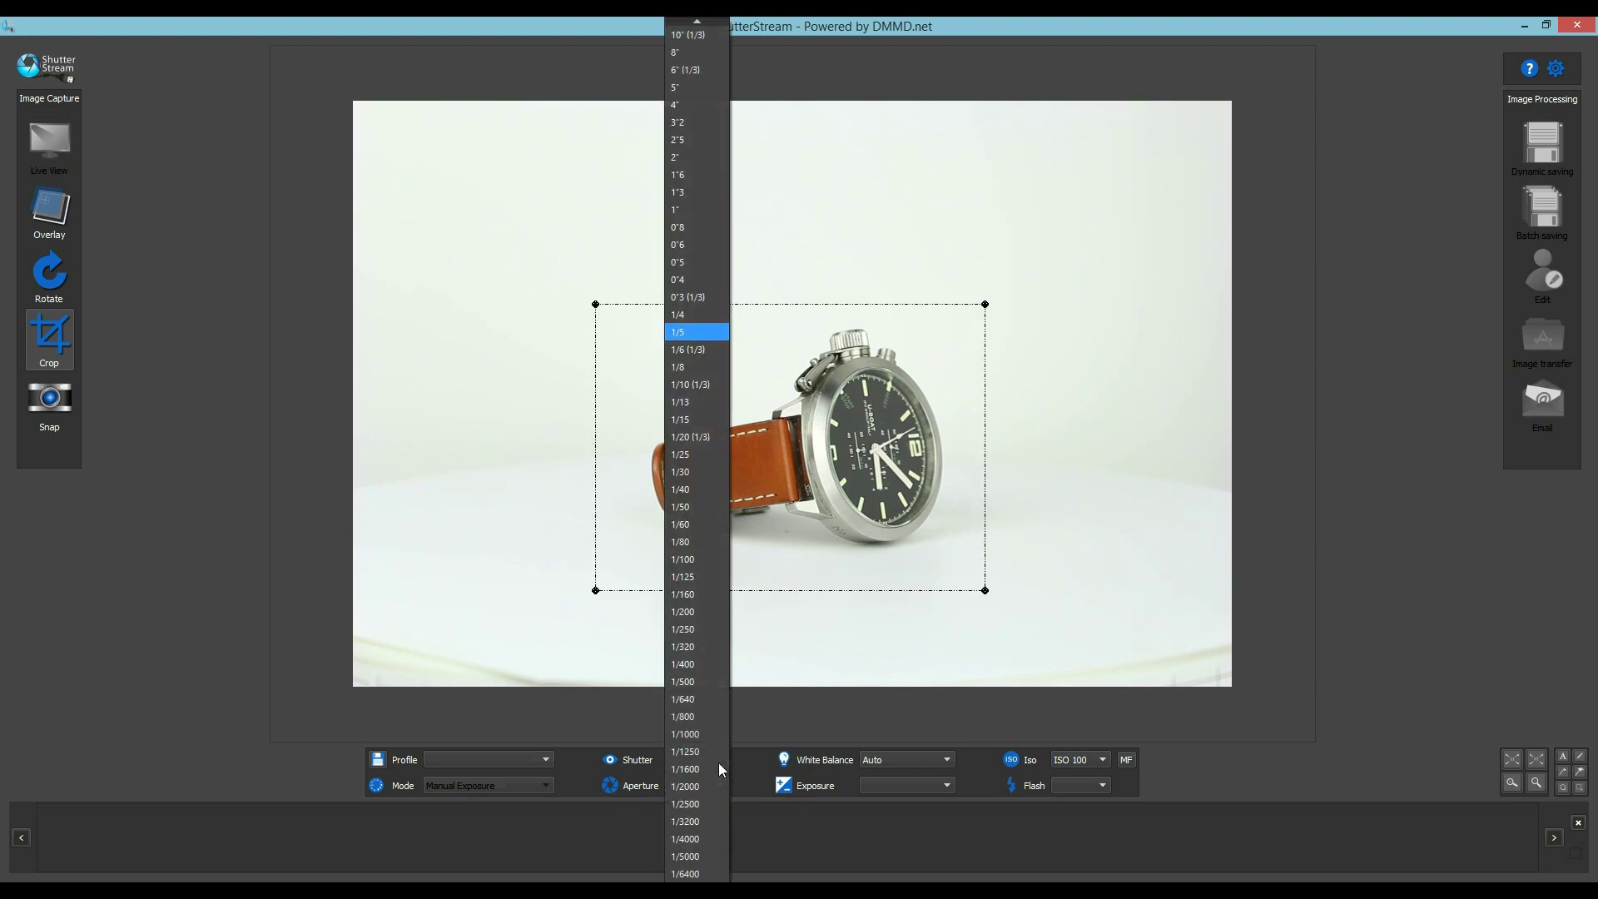
pyautogui.click(691, 316)
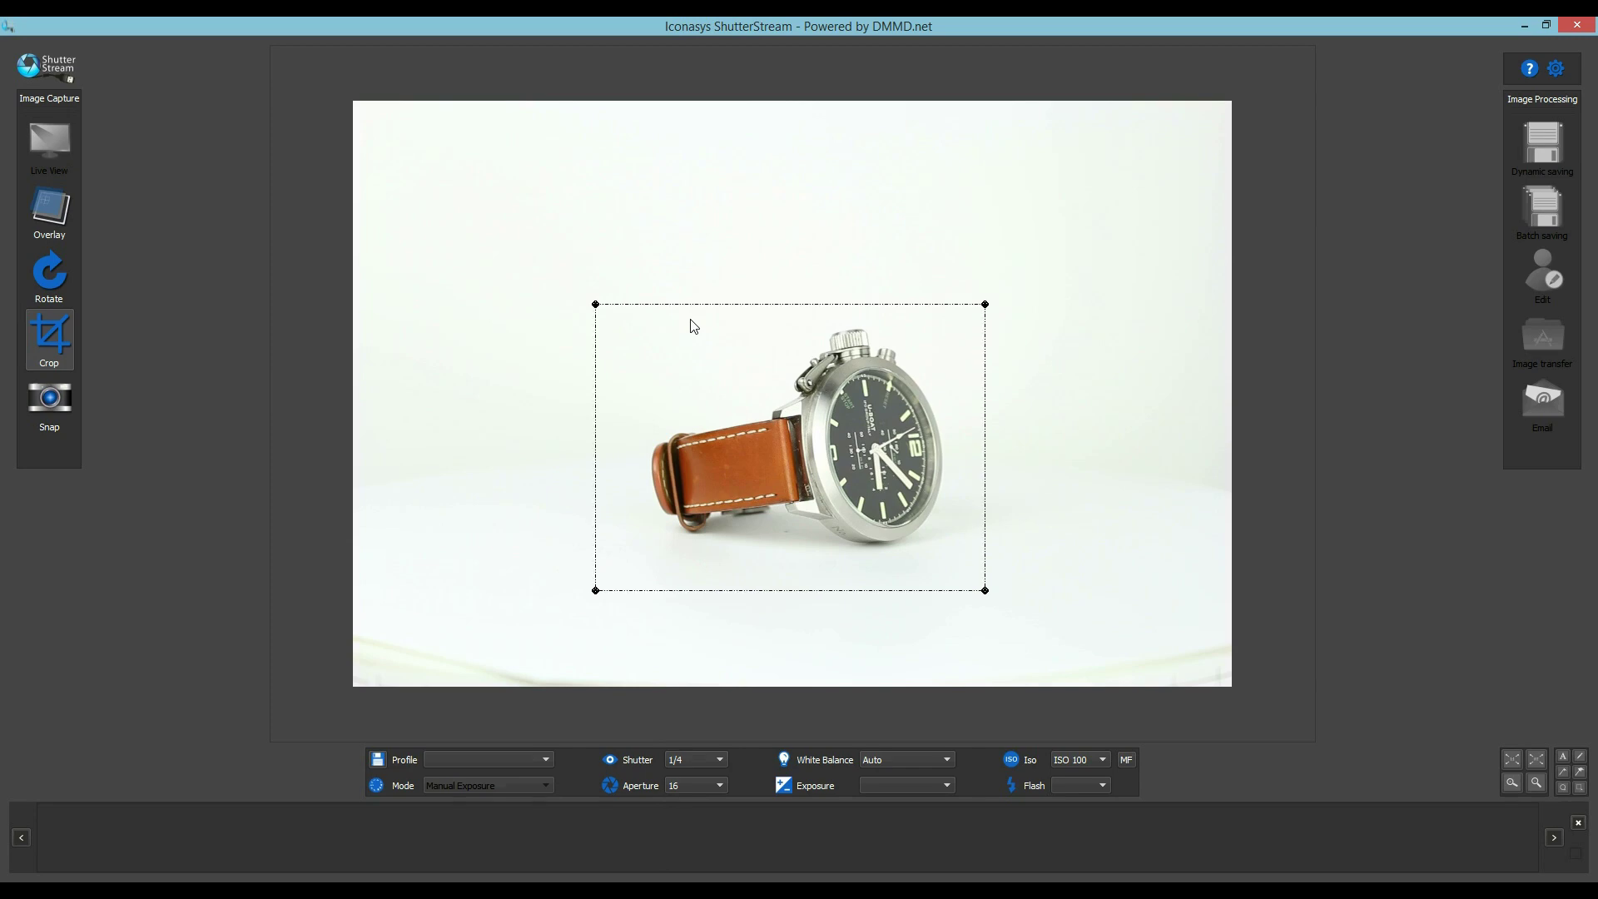
# Snap two cropped shots of the rotating watch, then resume the live preview.
pyautogui.click(58, 403)
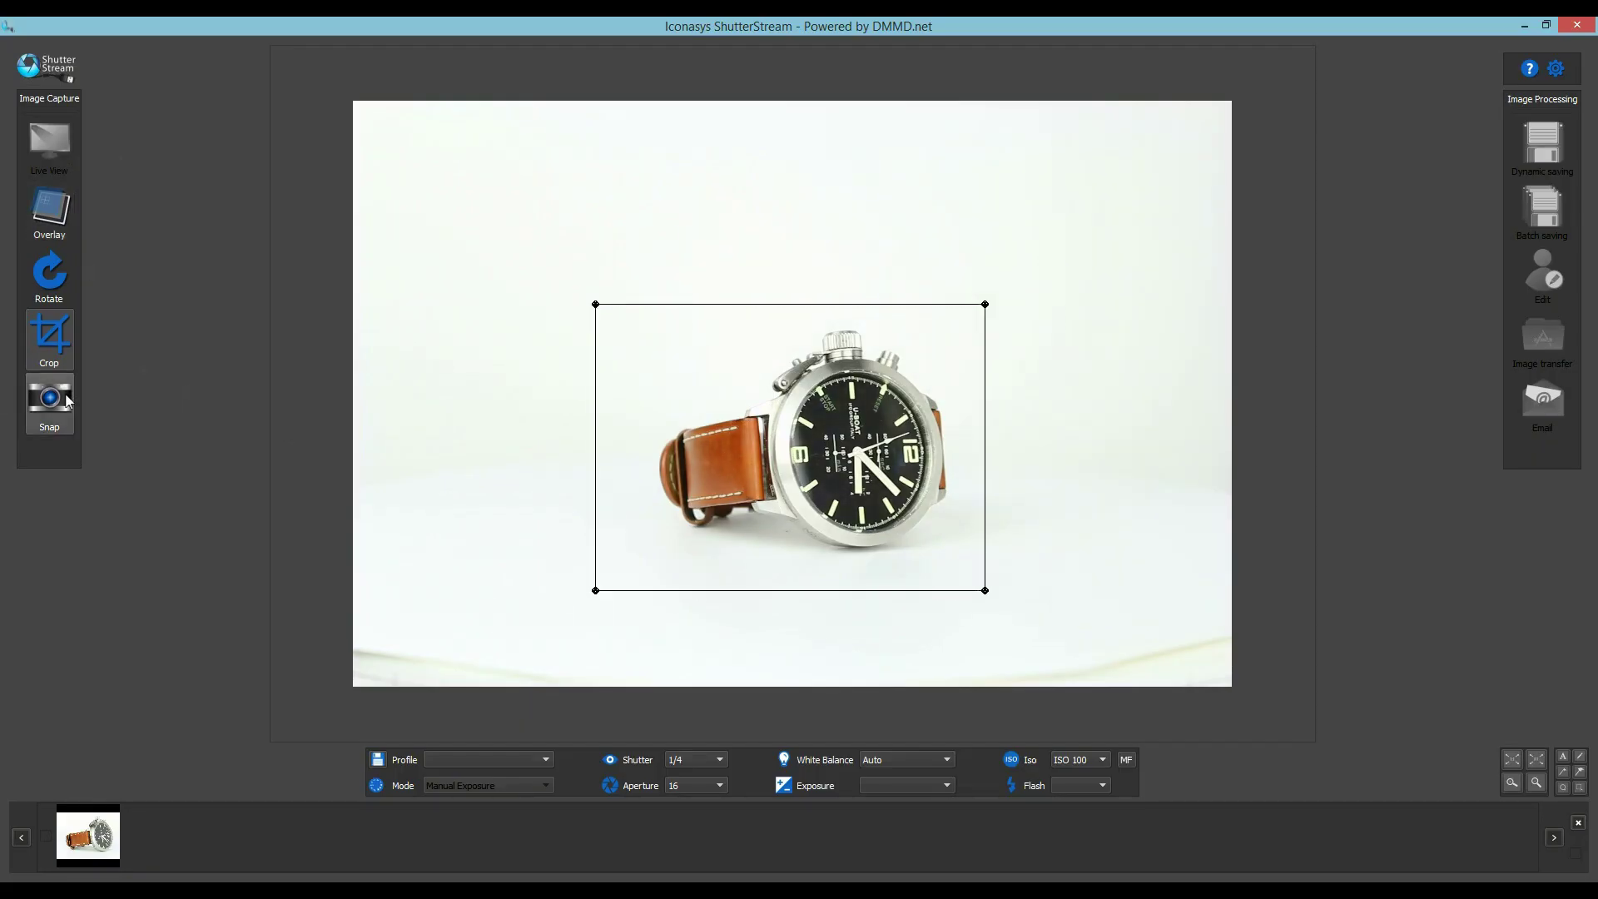
pyautogui.click(66, 401)
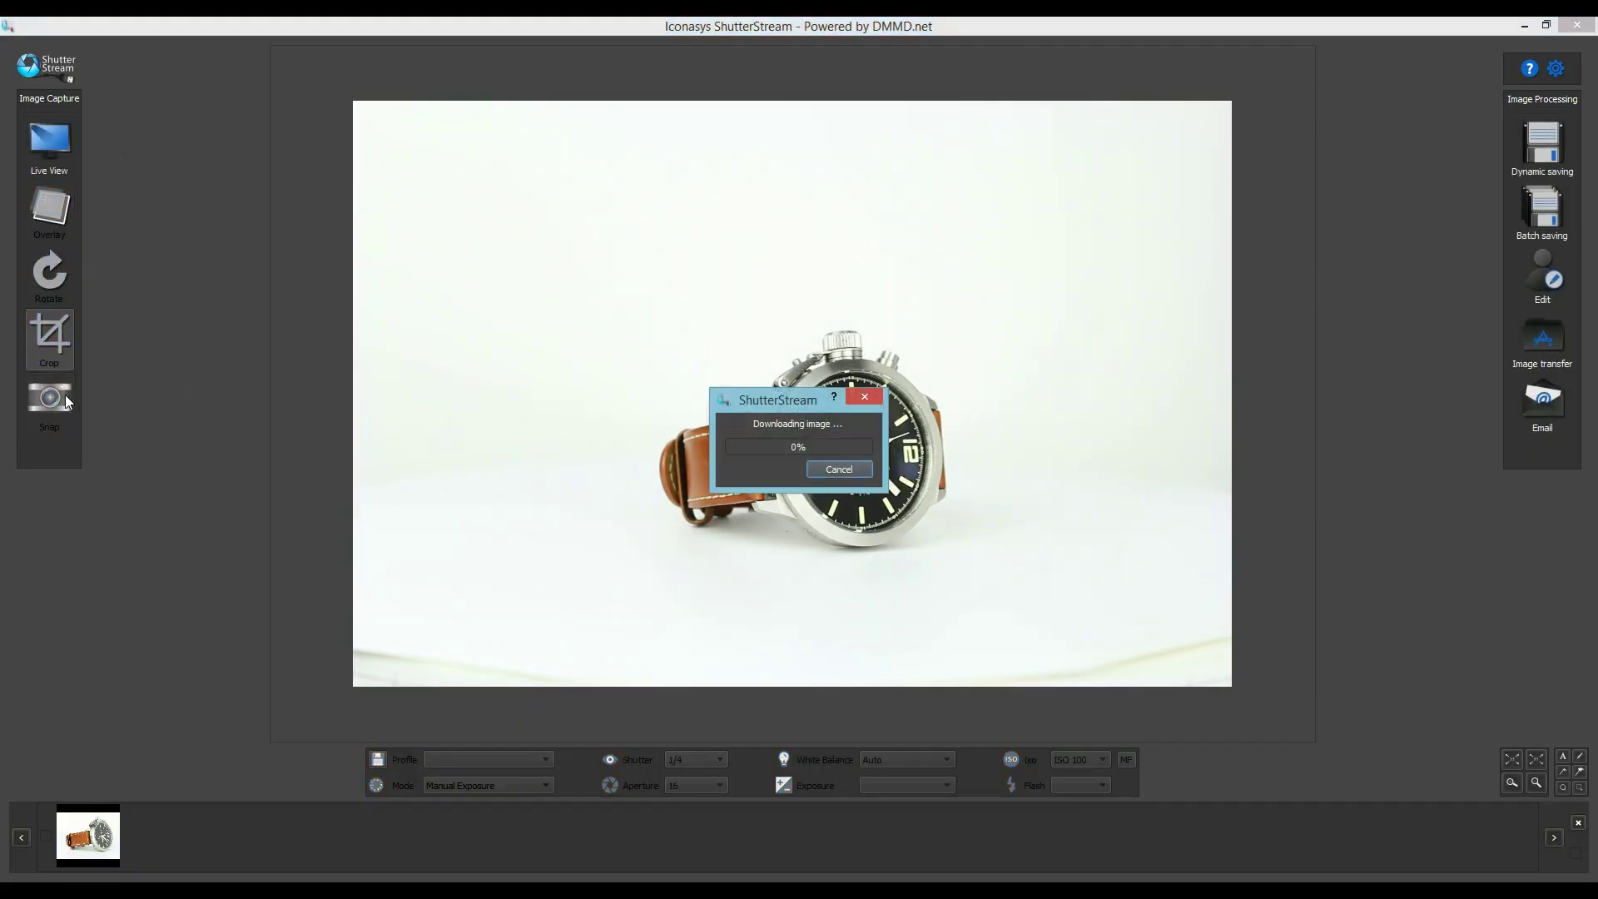
pyautogui.click(48, 136)
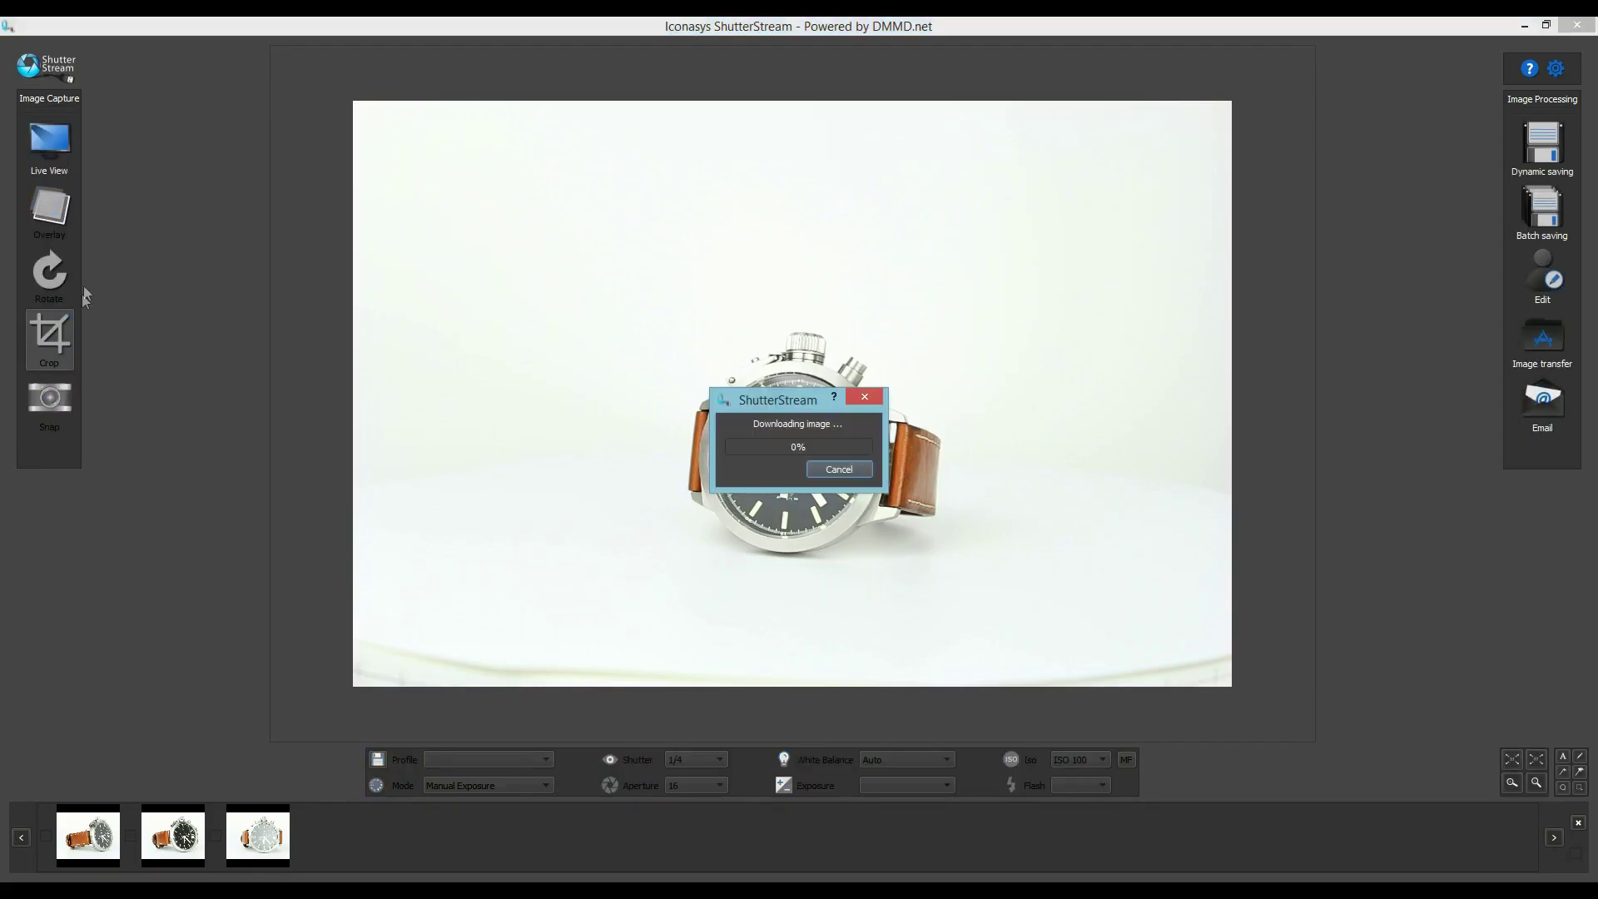
# Capture three more watch shots at successive turntable positions, resuming Live View between each.
pyautogui.click(53, 140)
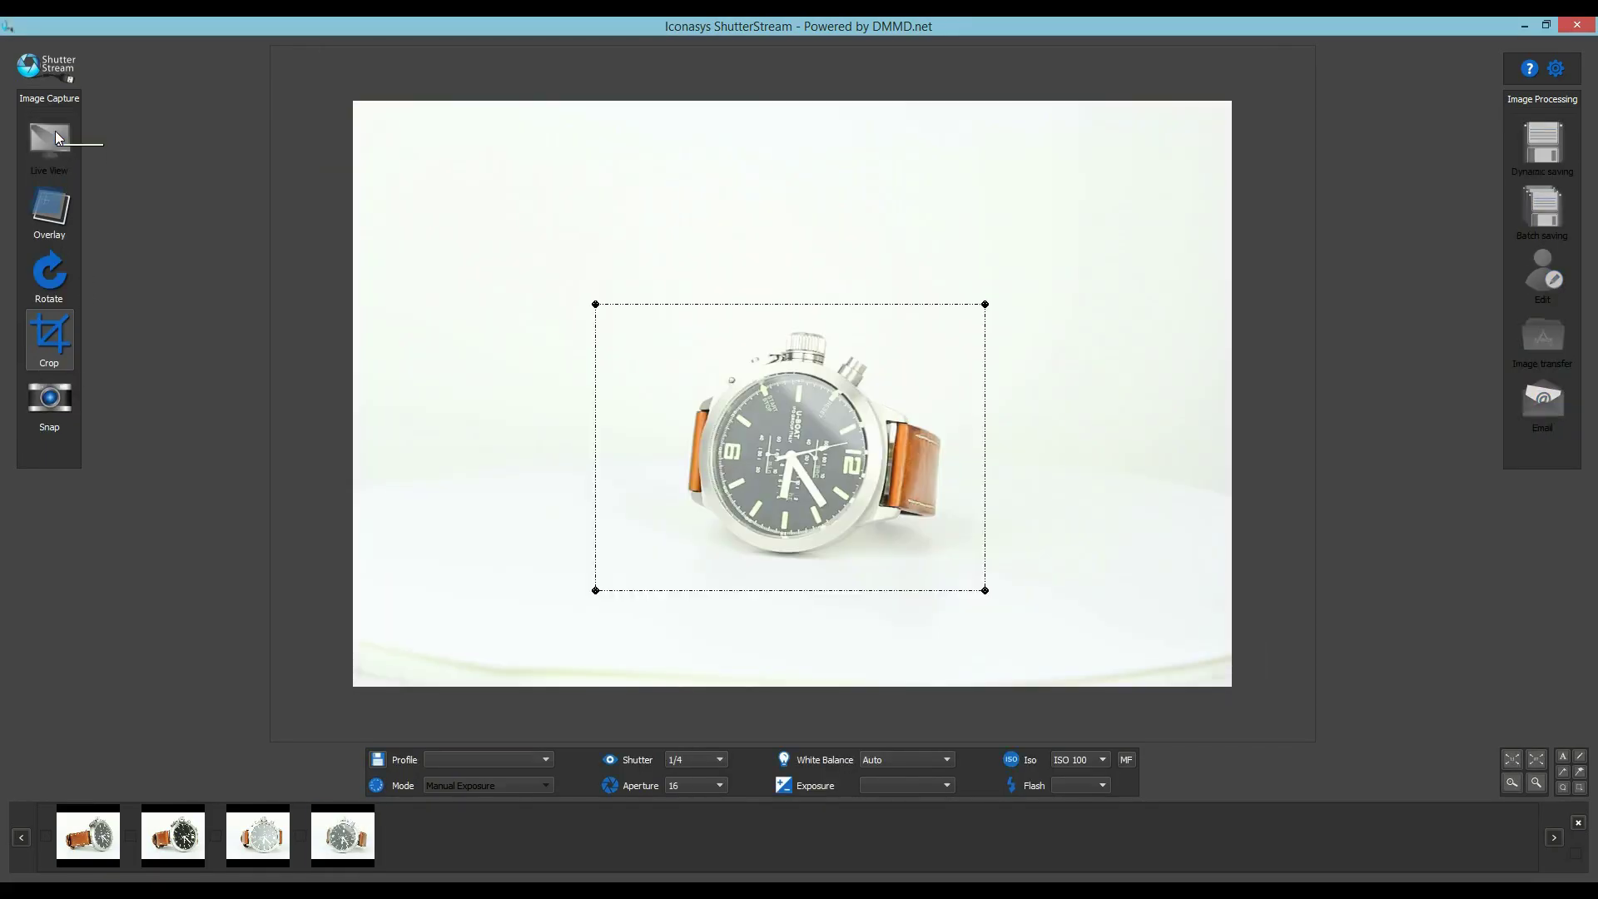
pyautogui.click(61, 403)
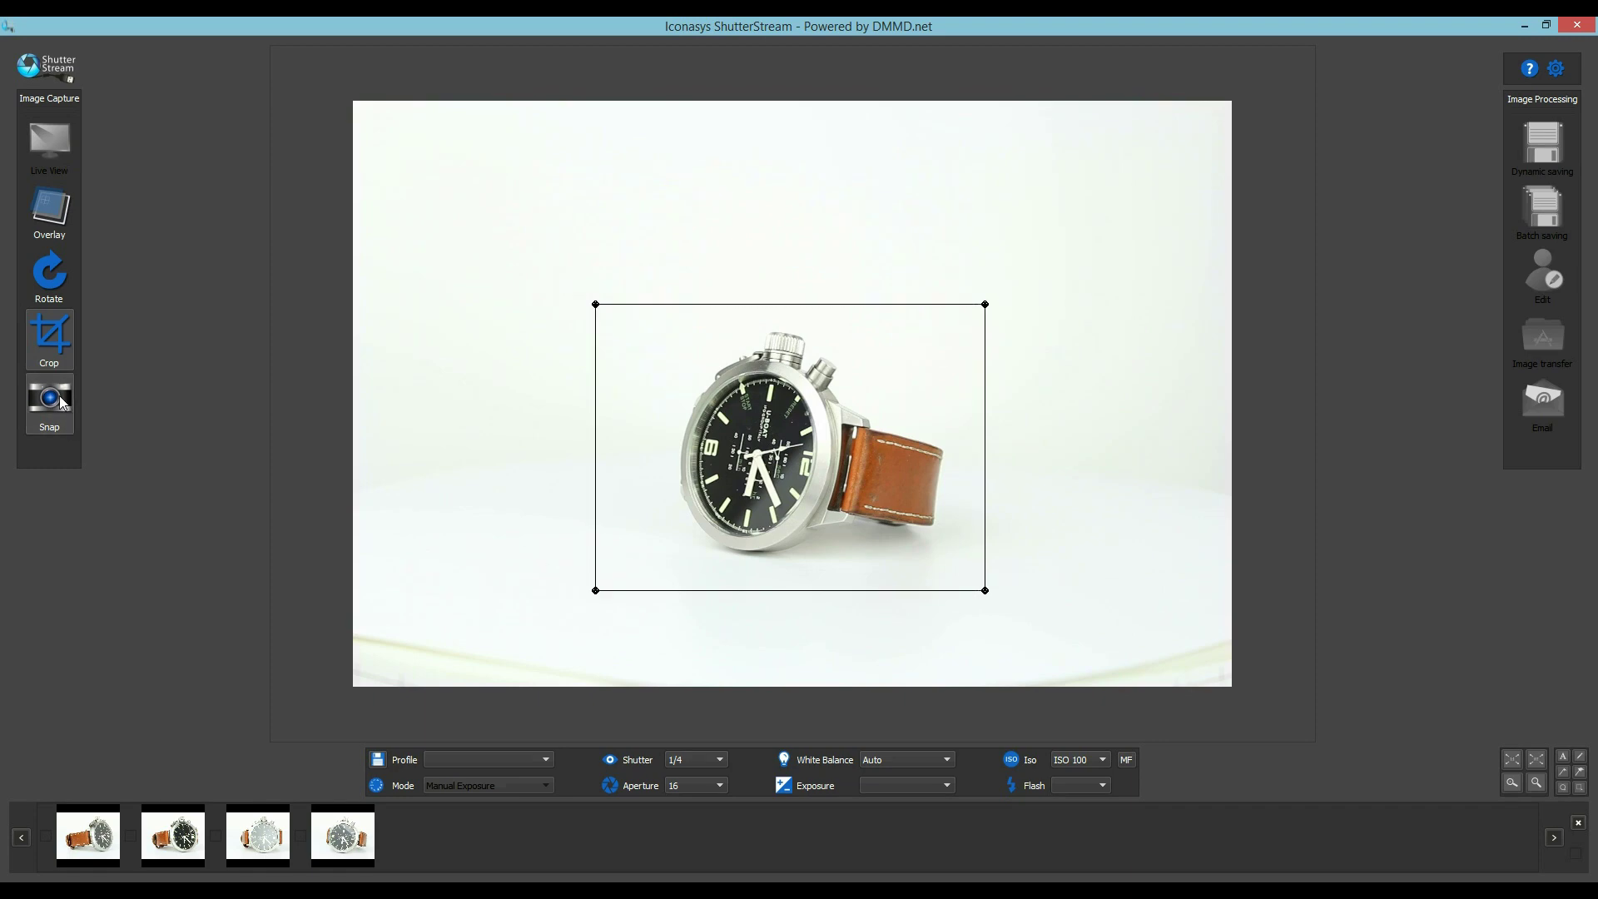
pyautogui.click(47, 146)
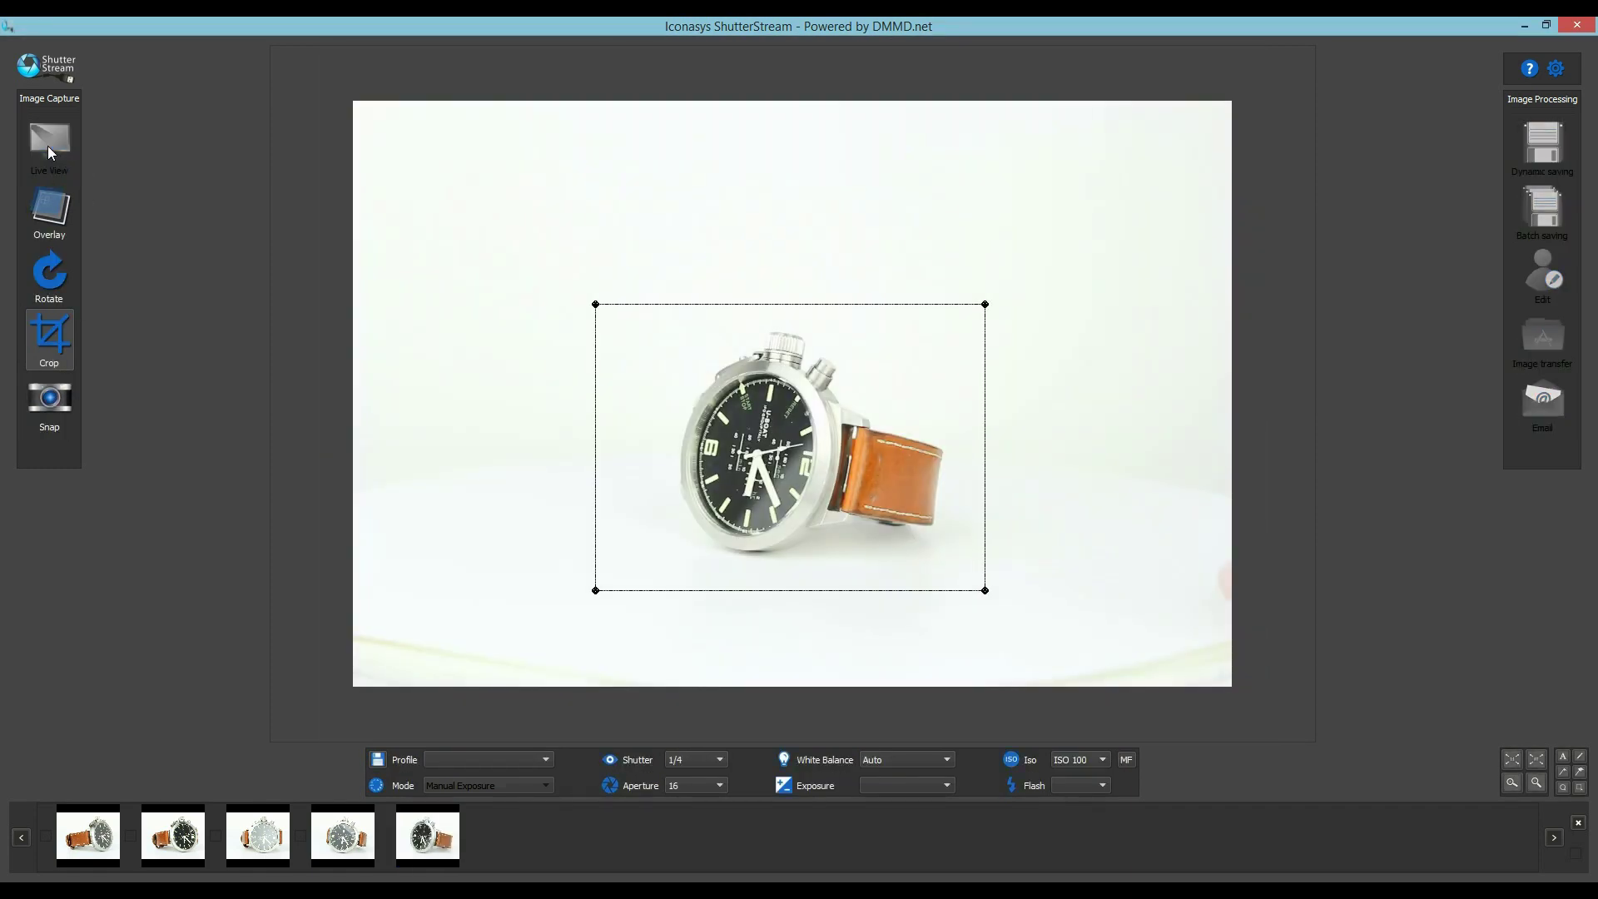
pyautogui.click(70, 399)
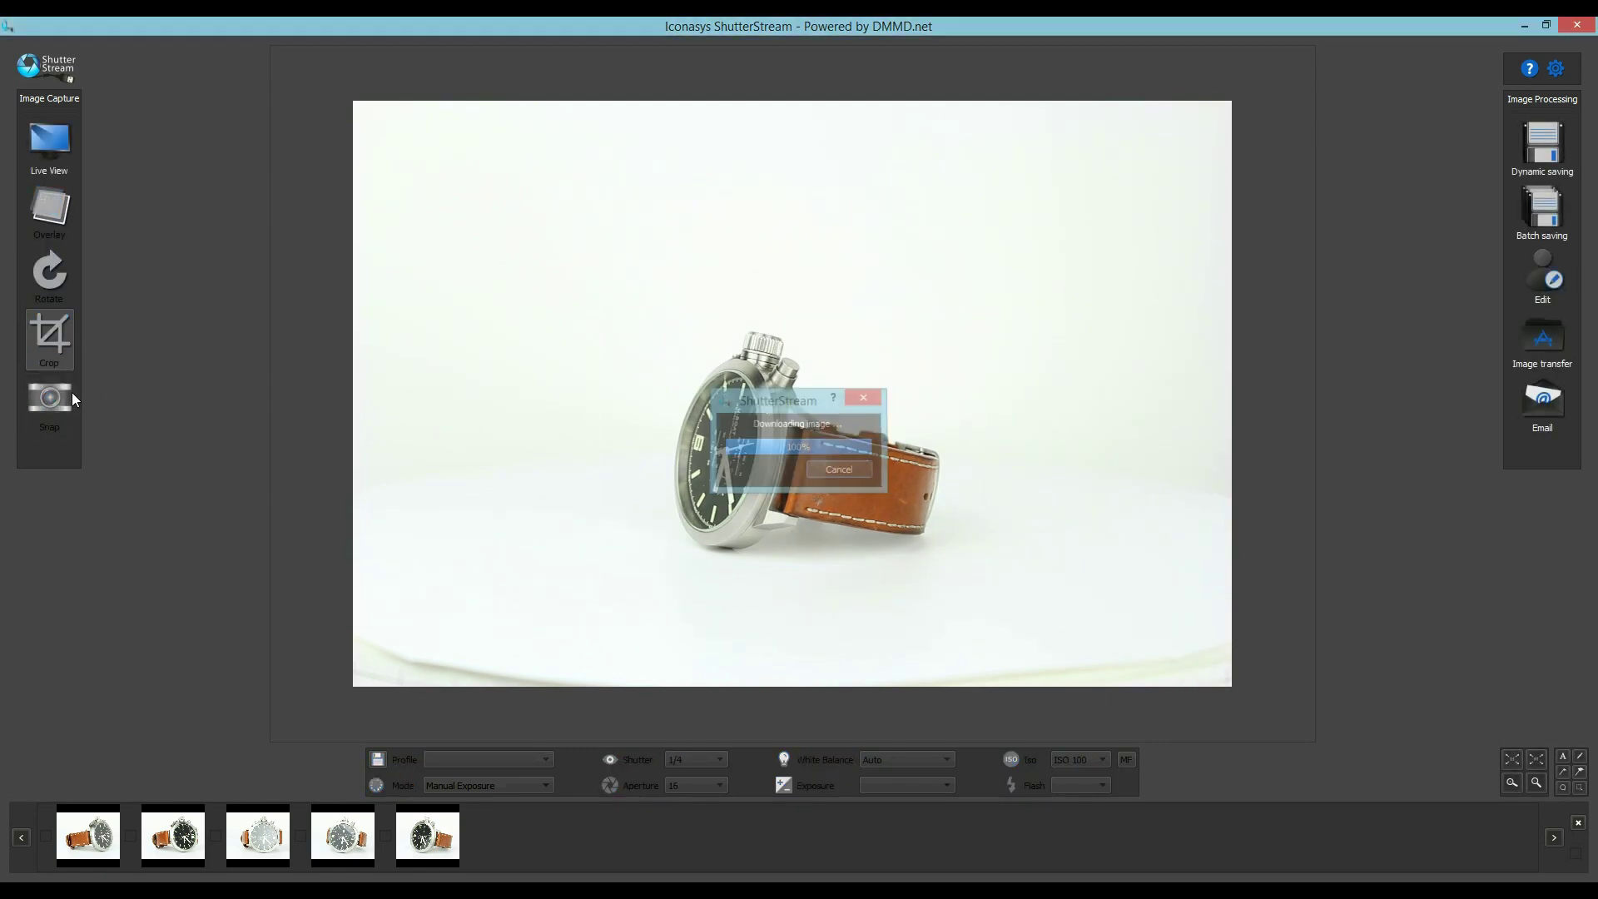
pyautogui.click(41, 140)
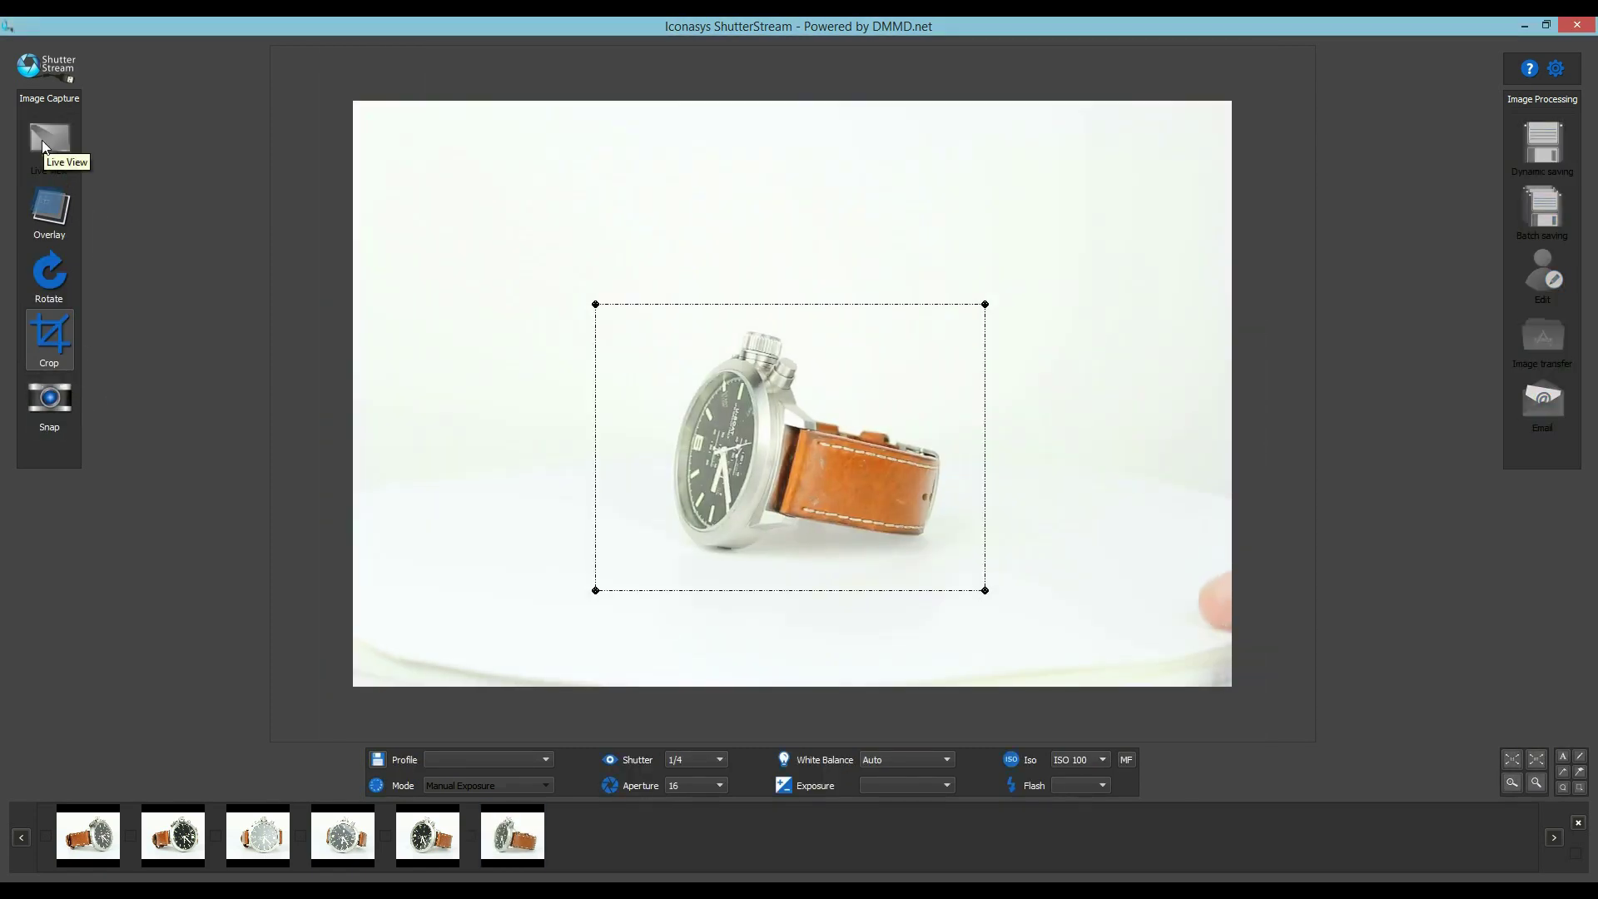
pyautogui.click(63, 402)
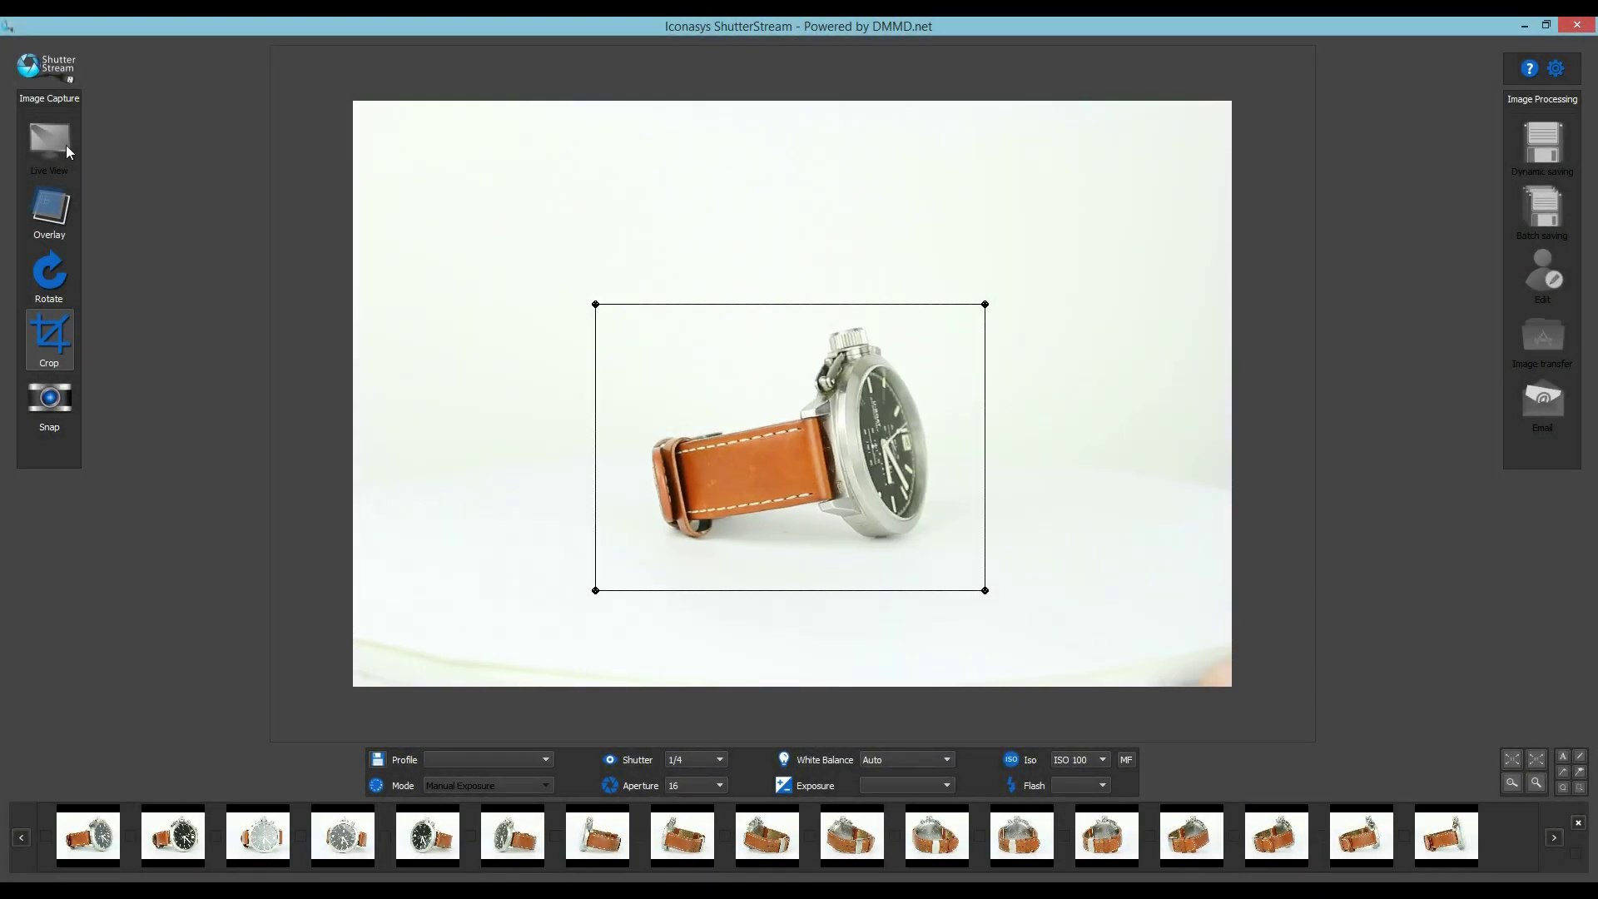
# Take the final watch shot, open the shots for editing, and sample the background colour.
pyautogui.click(33, 407)
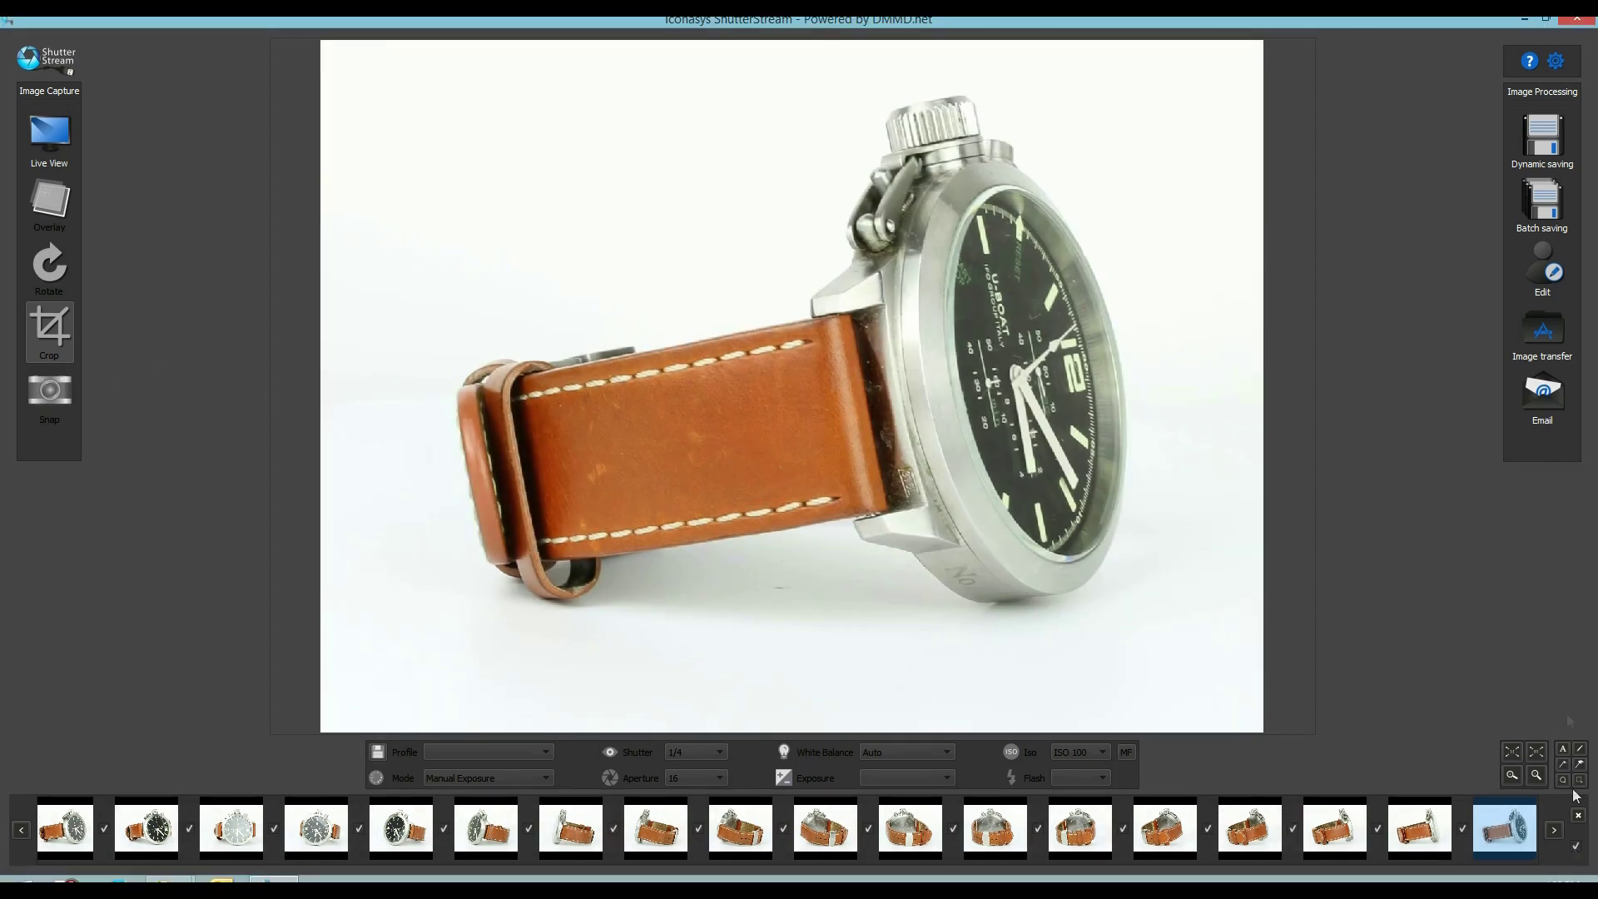
pyautogui.click(1531, 277)
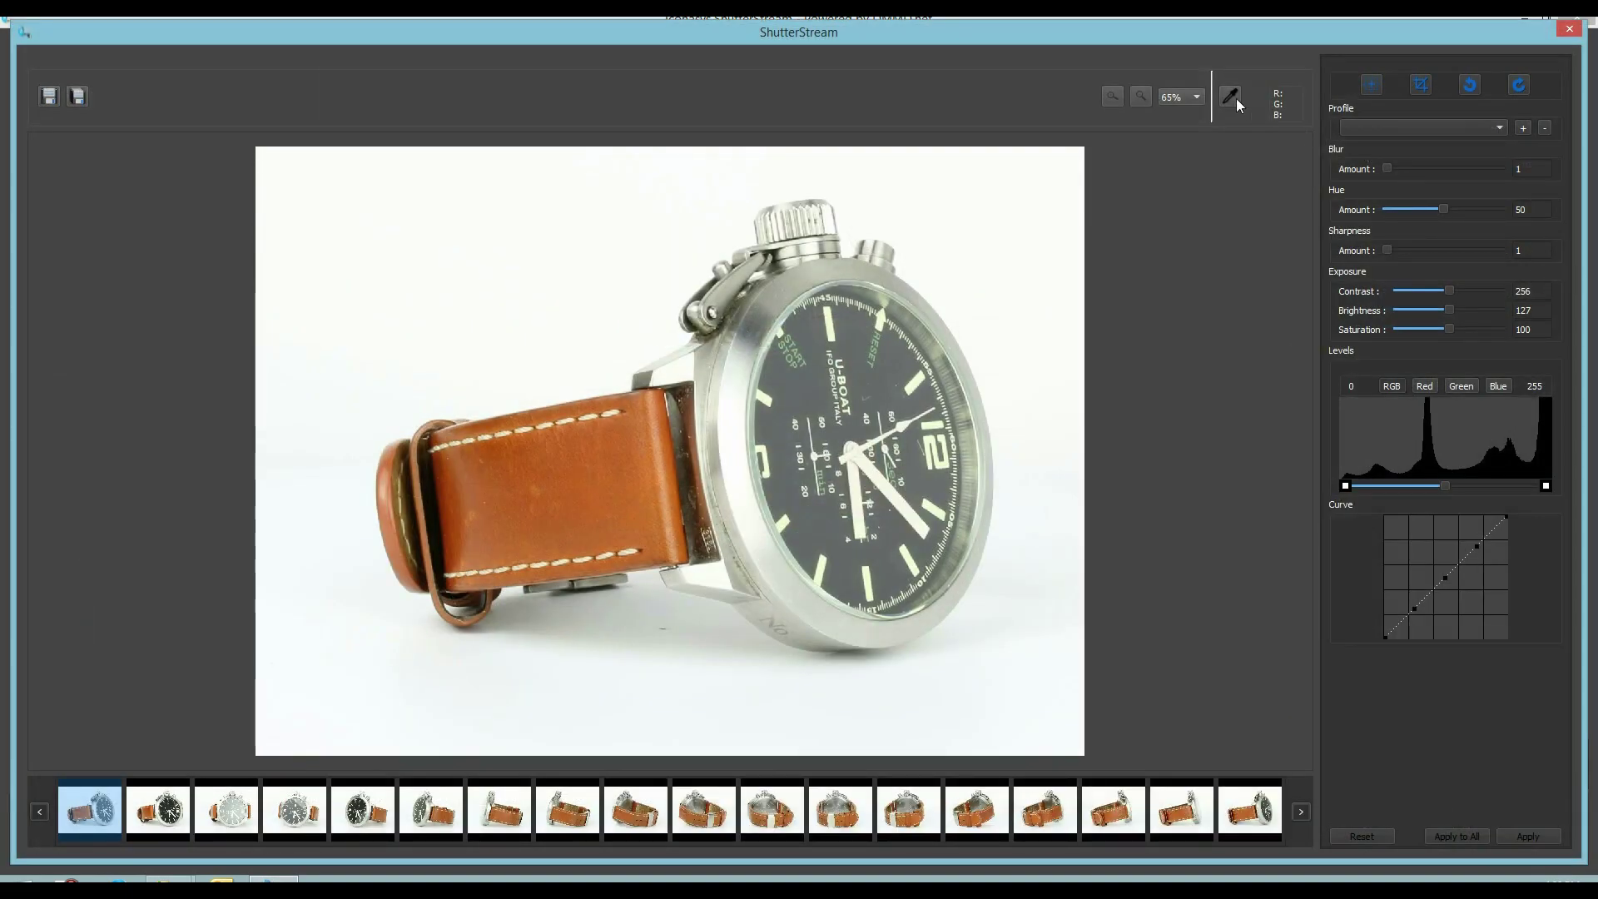
pyautogui.click(1230, 97)
# Raise the Levels white point, deepen shadows, set sharpness 2, and apply to all shots.
pyautogui.moveTo(1544, 486); pyautogui.dragTo(1535, 487)
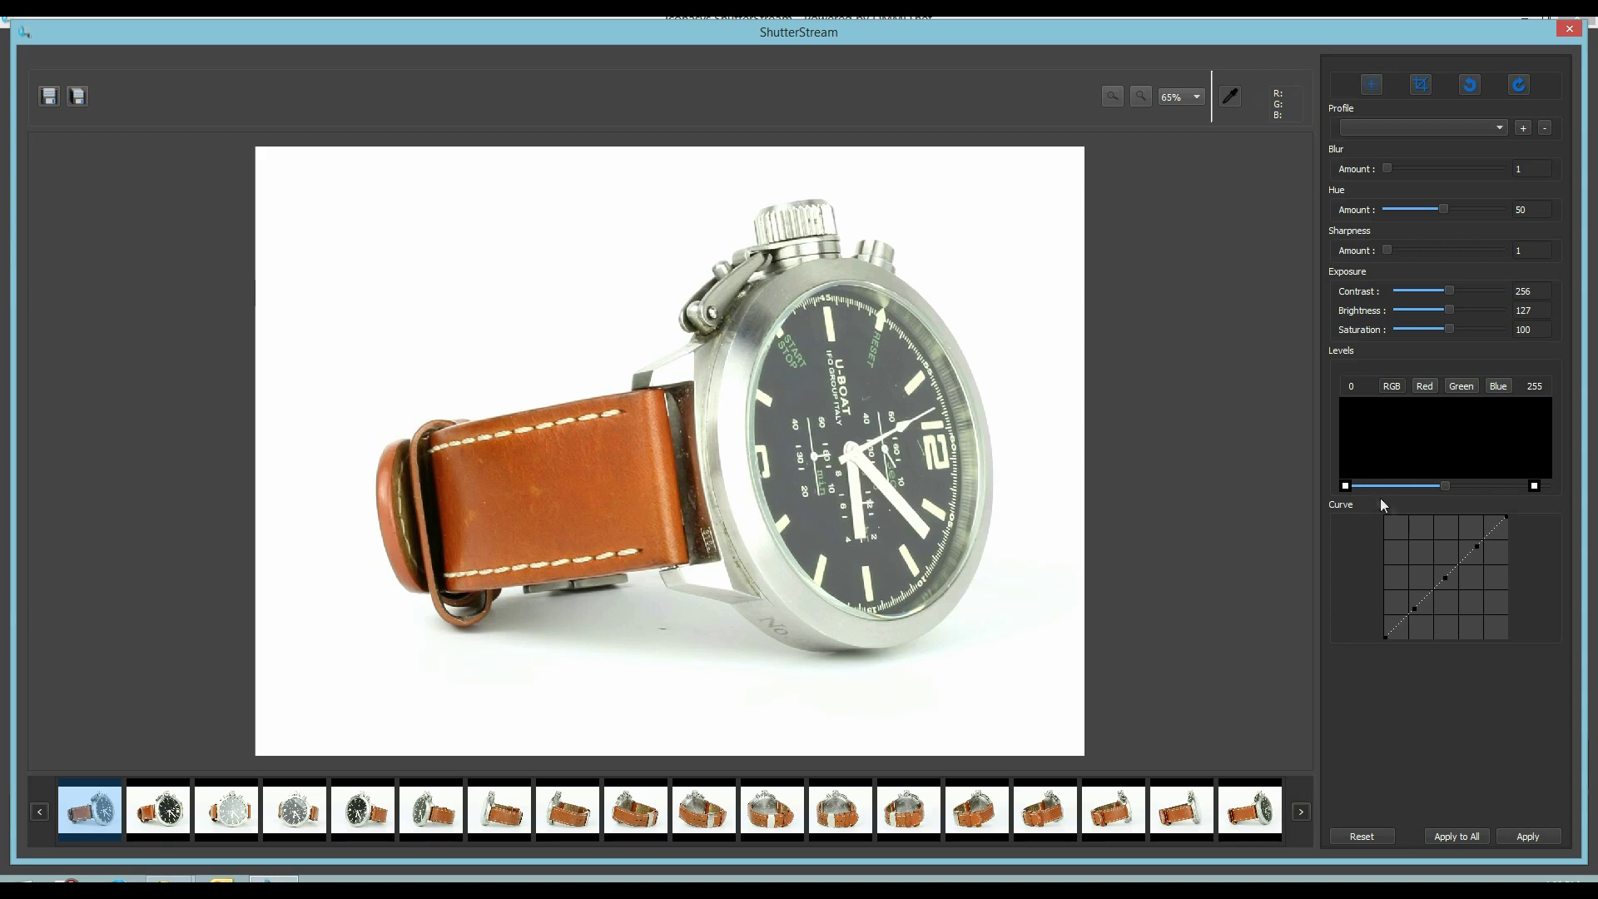
pyautogui.moveTo(1349, 487); pyautogui.dragTo(1350, 488)
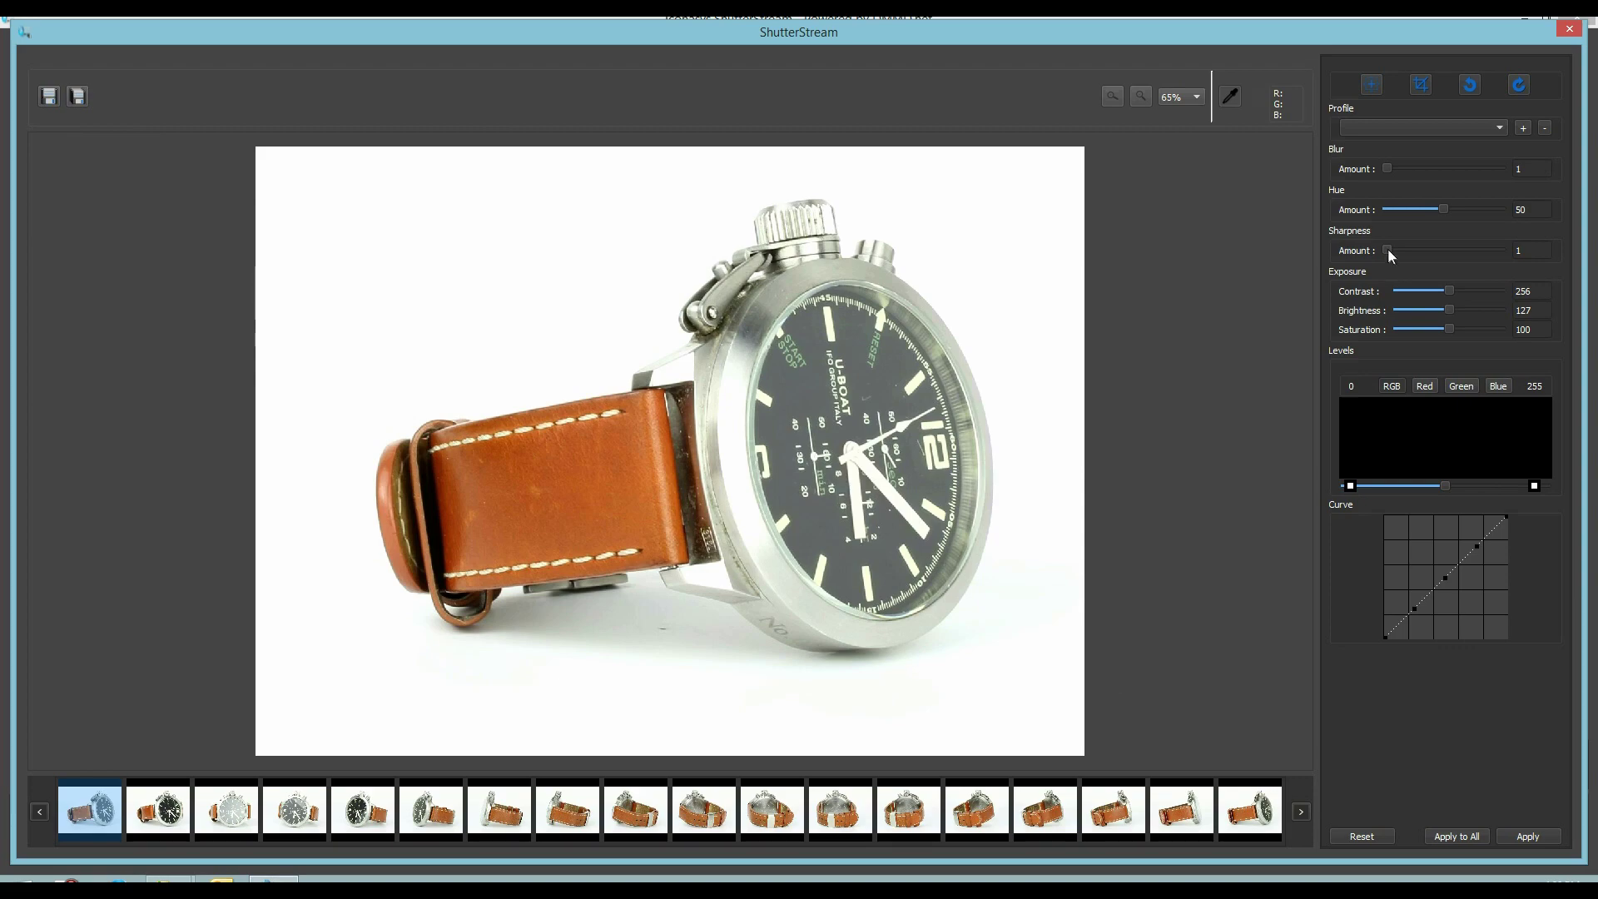
pyautogui.moveTo(1386, 249); pyautogui.dragTo(1390, 250)
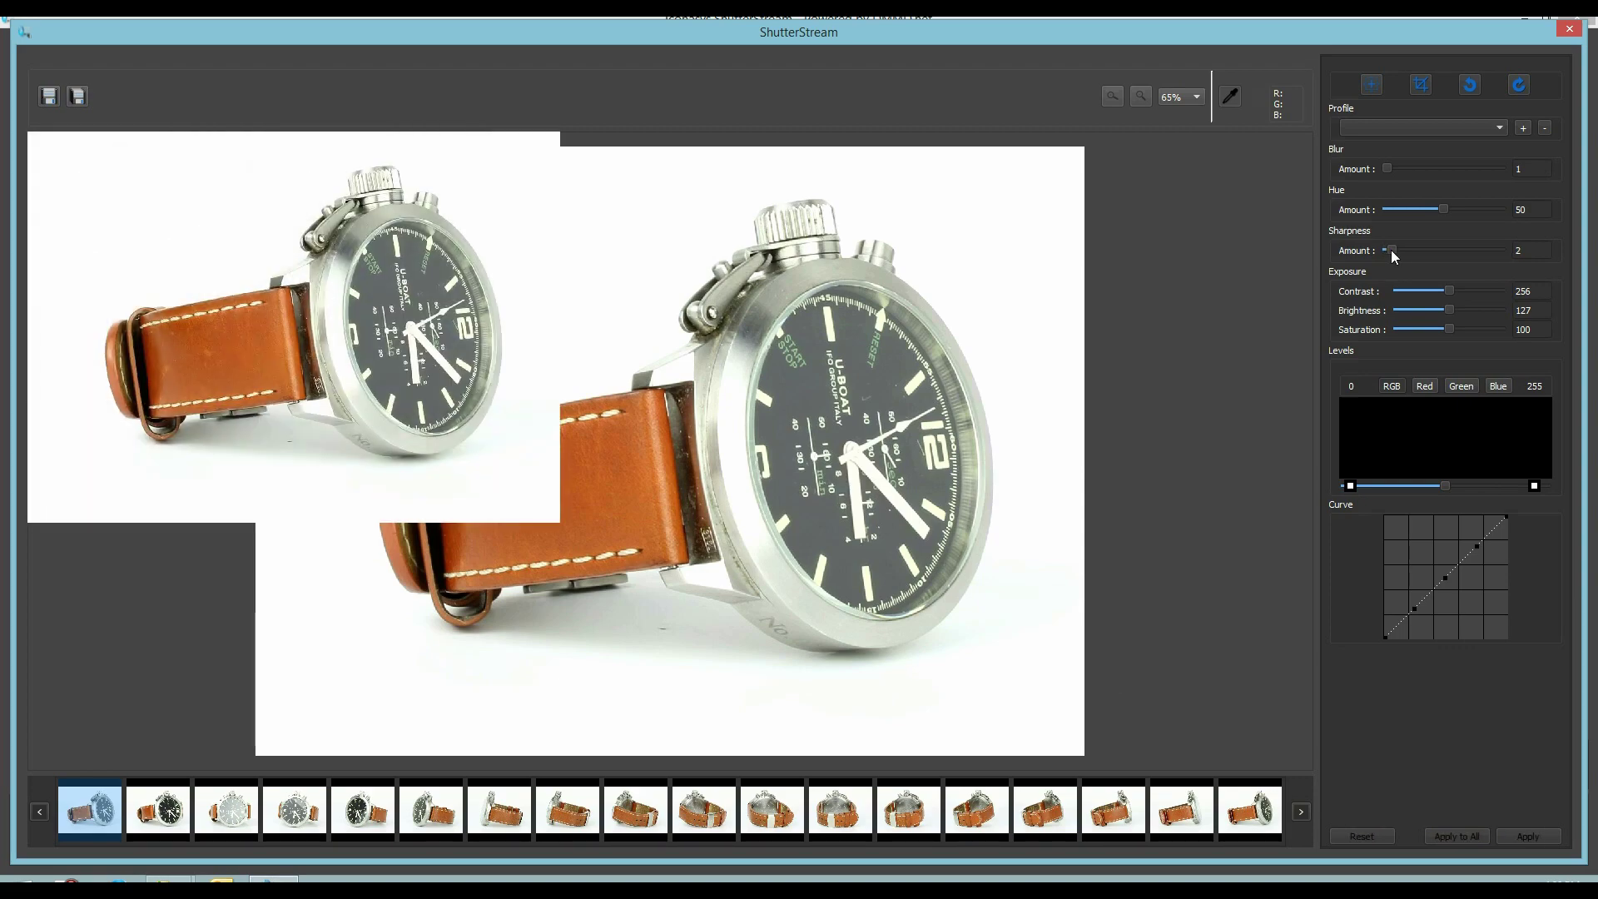
pyautogui.click(1463, 837)
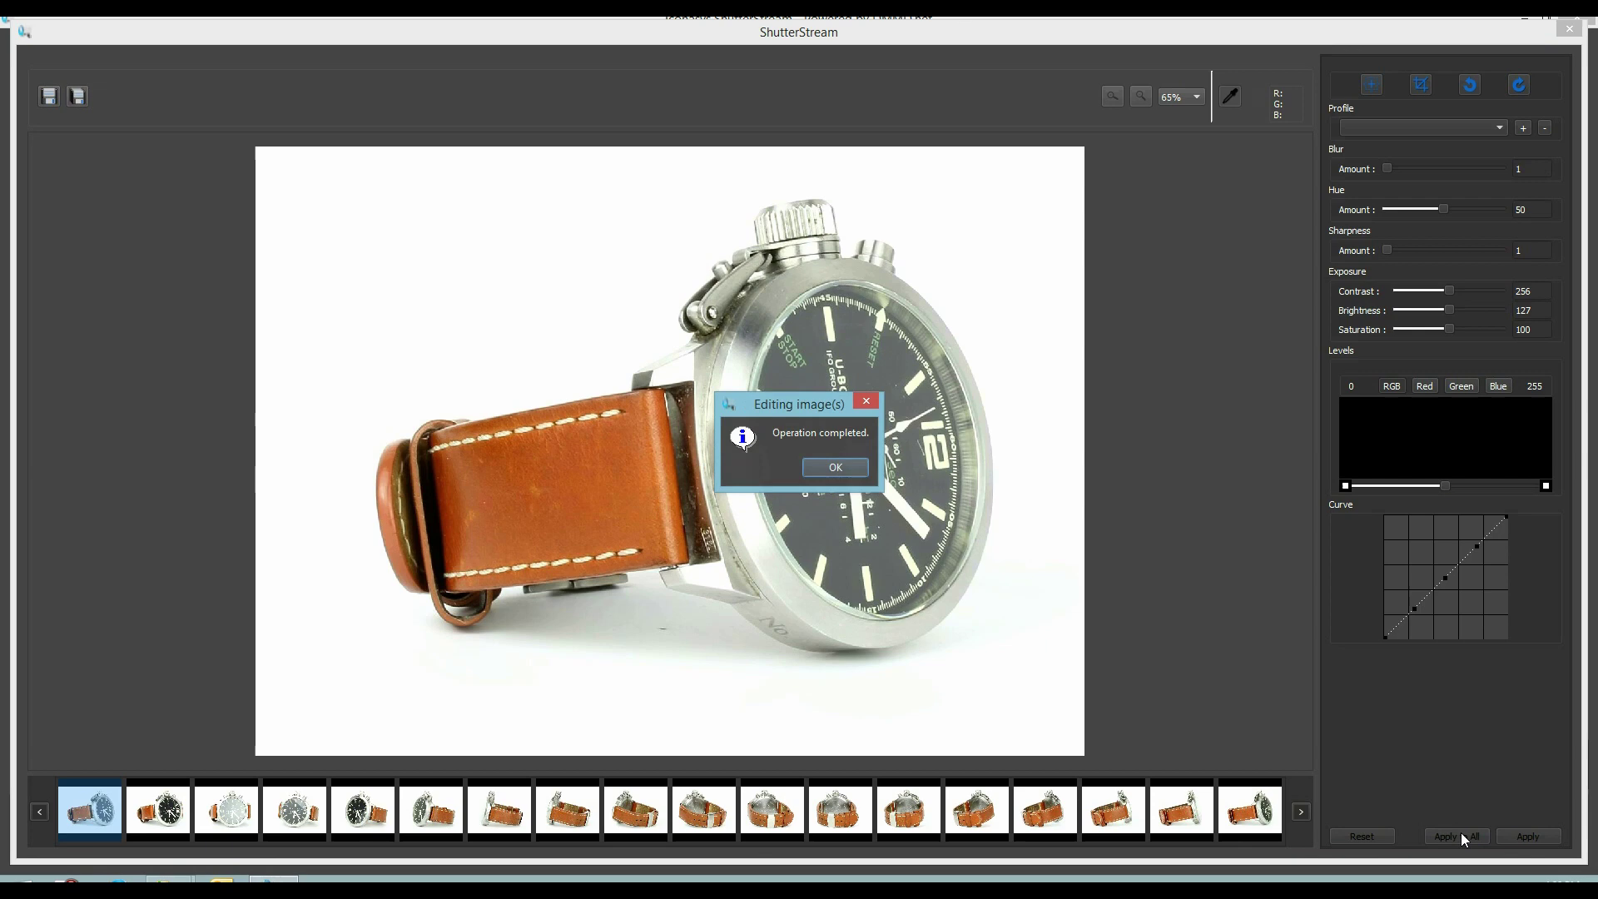
pyautogui.click(835, 467)
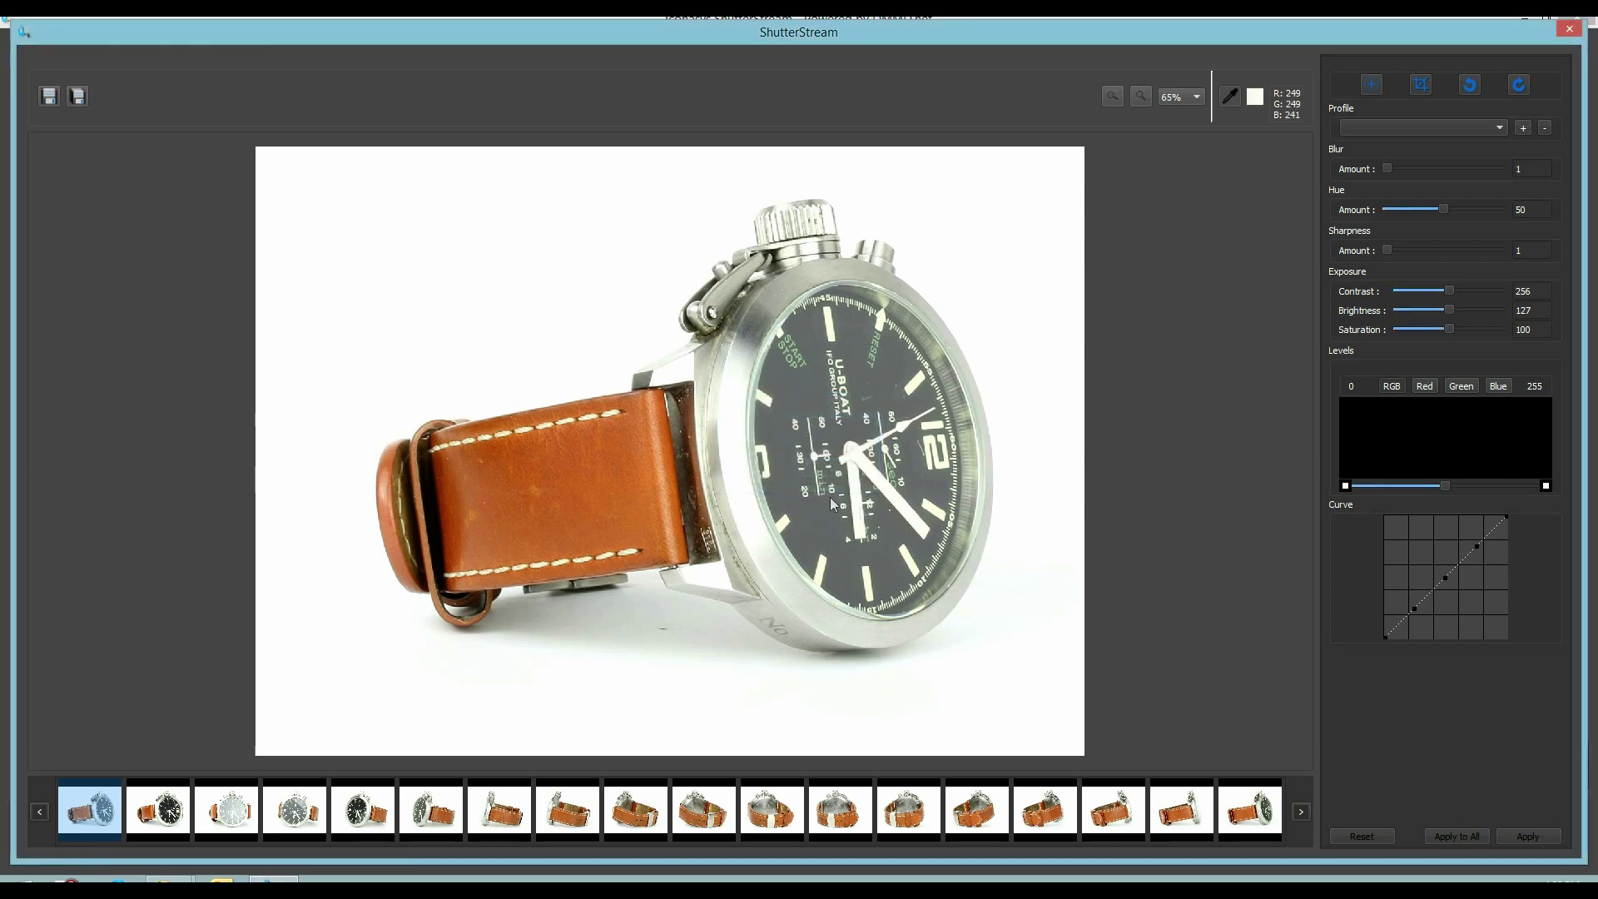
# Start a batch save and name the files Watch-360.
pyautogui.click(77, 96)
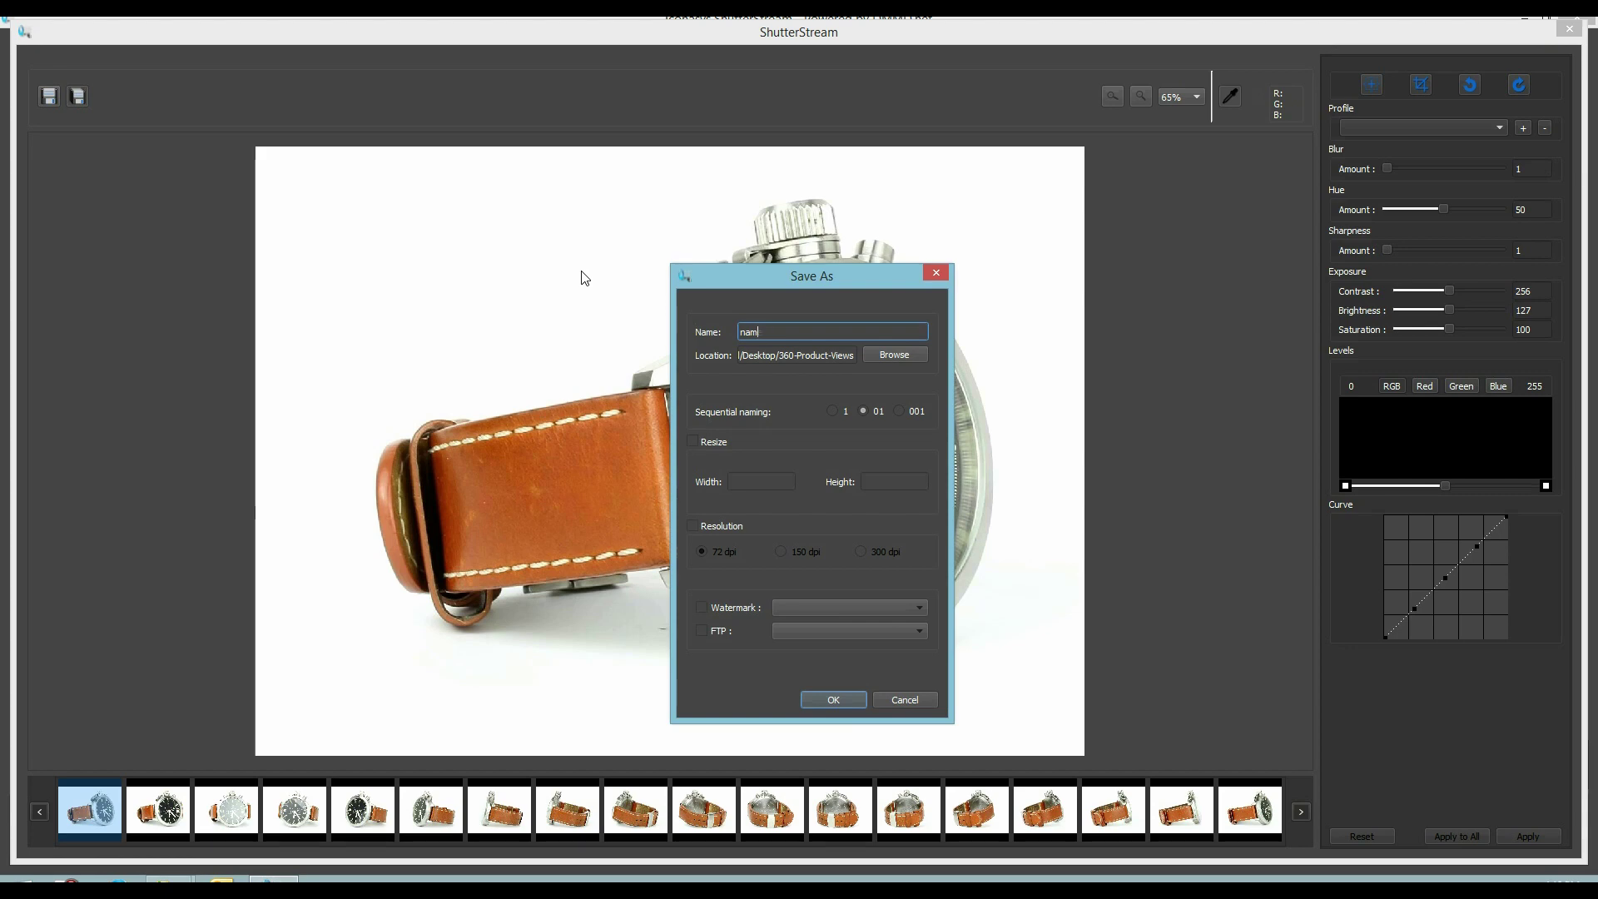
pyautogui.press('BackSpace')
pyautogui.press('BackSpace')
pyautogui.press('BackSpace')
pyautogui.write('W')
# Resize to 600 width at 72 dpi, save the batch, and open the 360-Product-Views folder.
pyautogui.click(694, 442)
pyautogui.click(759, 481)
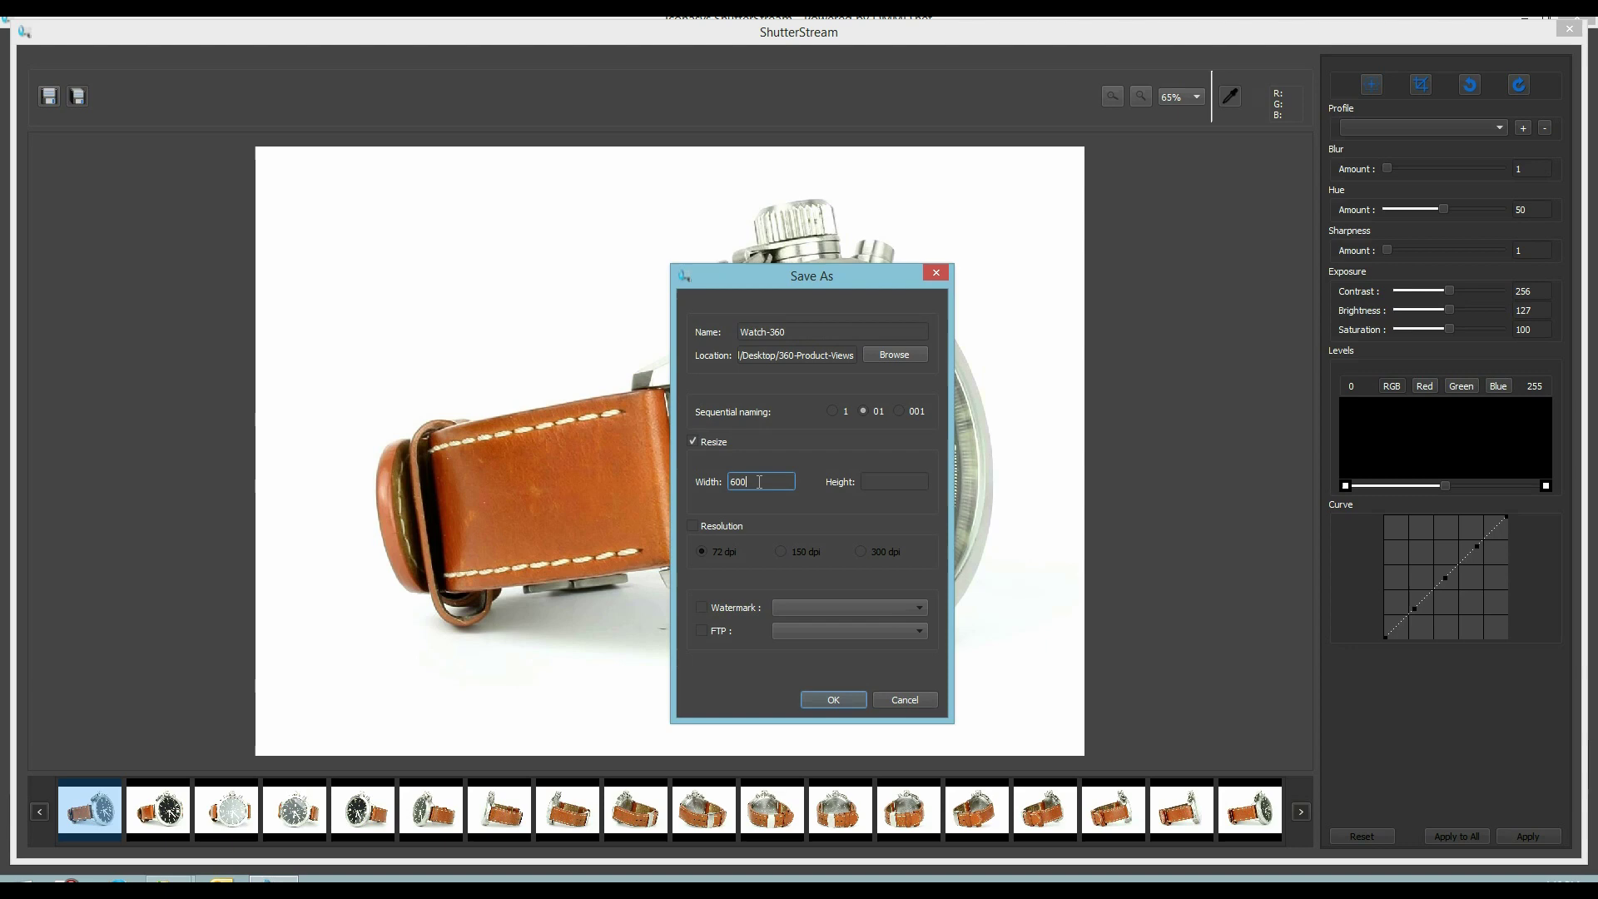
pyautogui.click(694, 528)
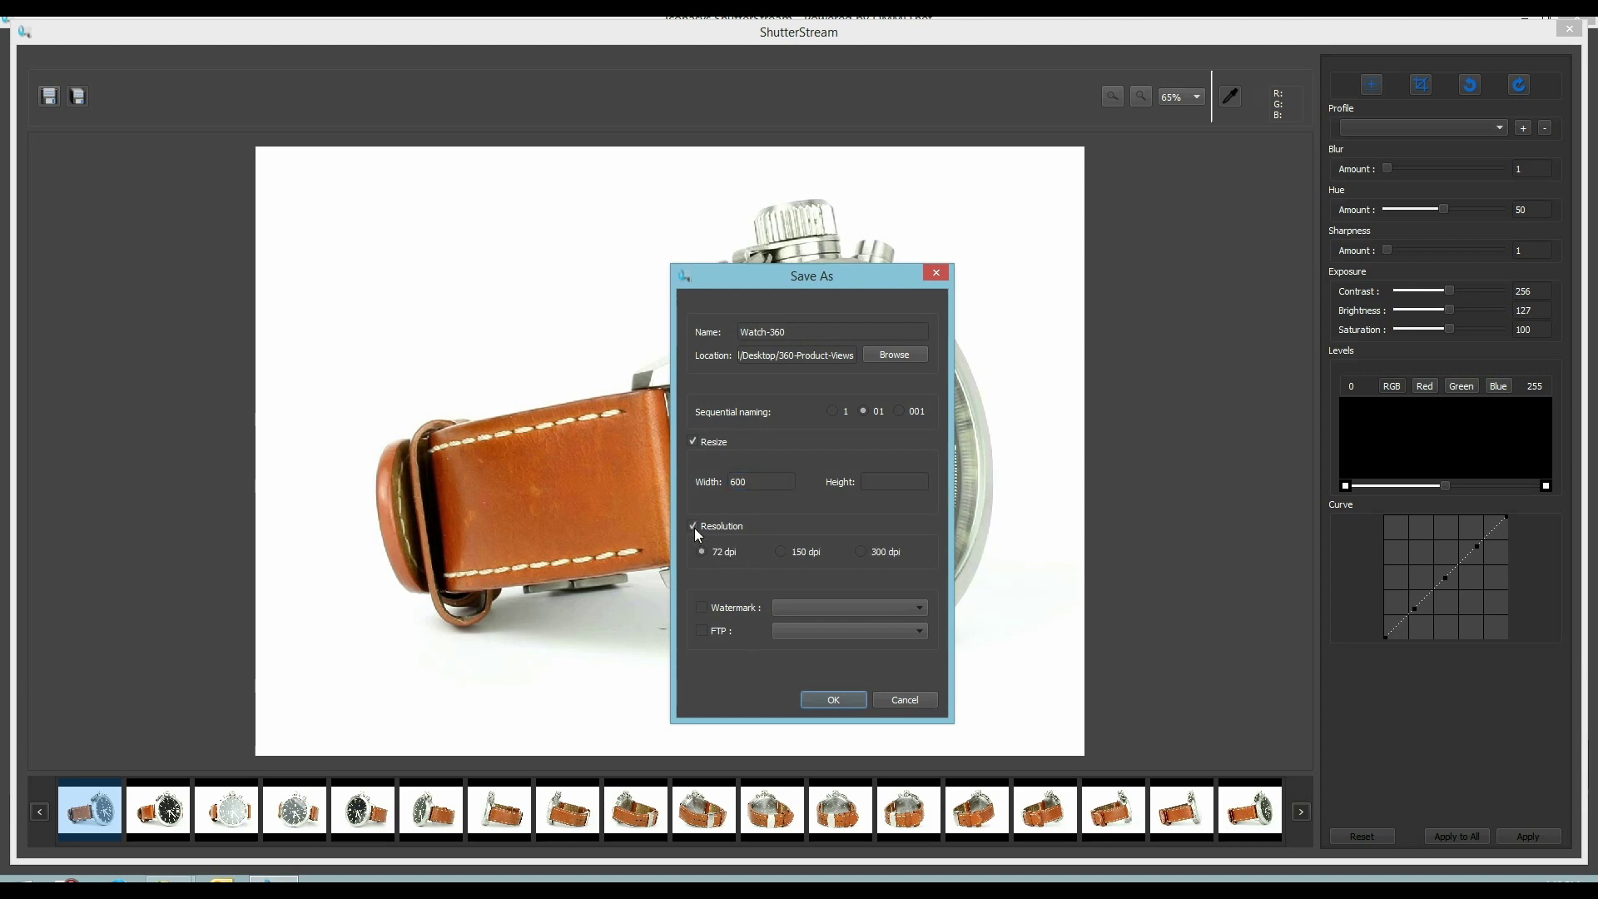
pyautogui.click(832, 701)
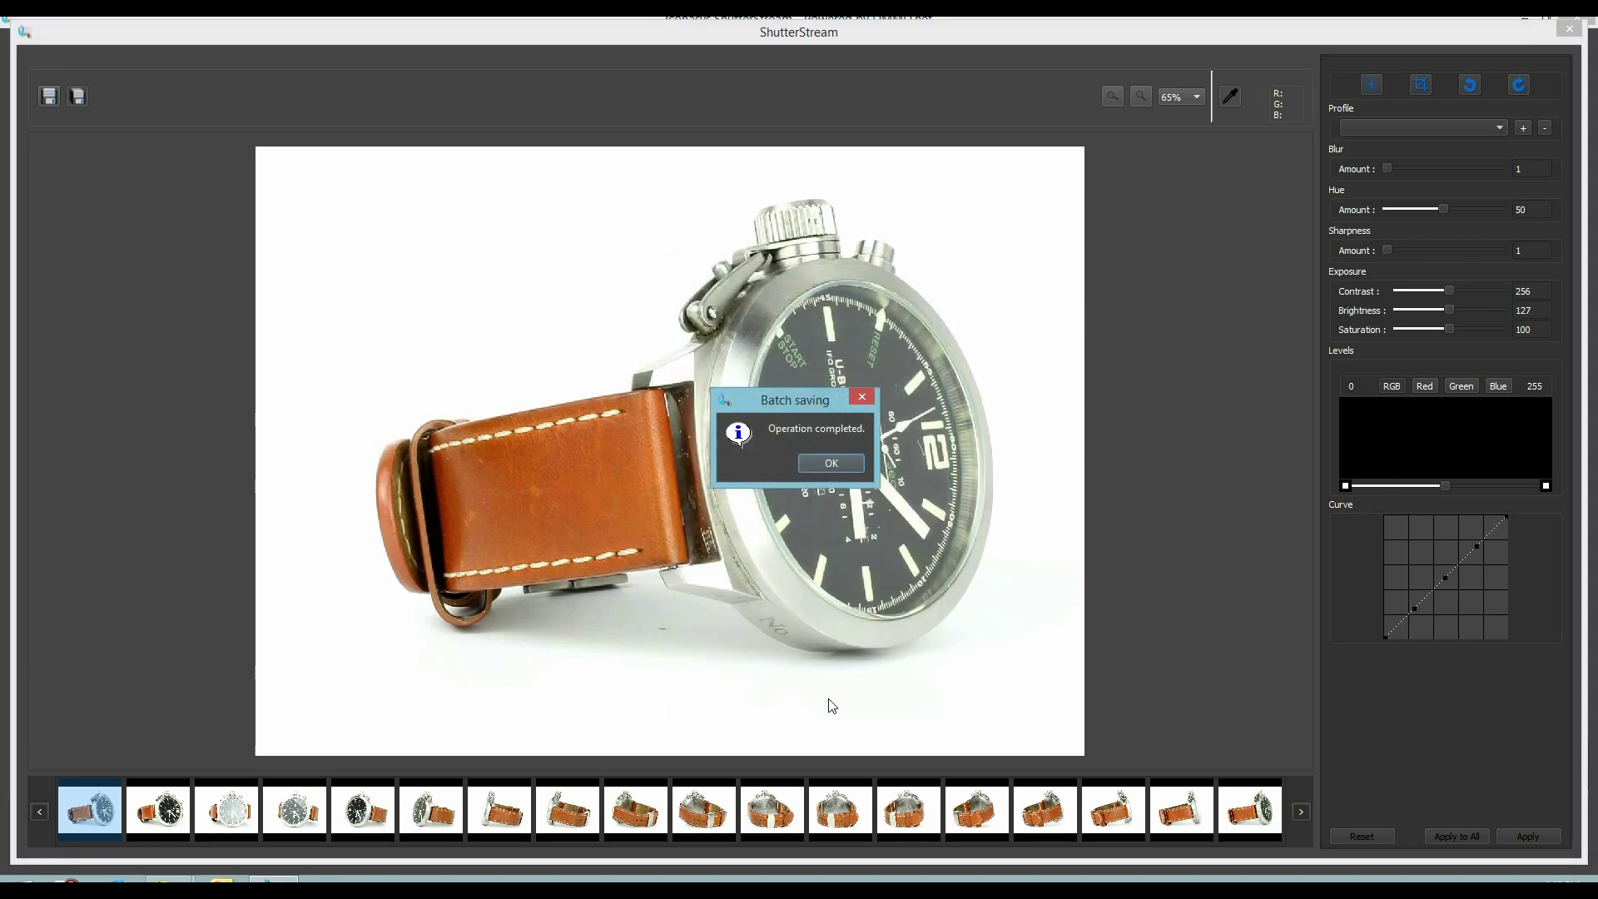
pyautogui.click(832, 465)
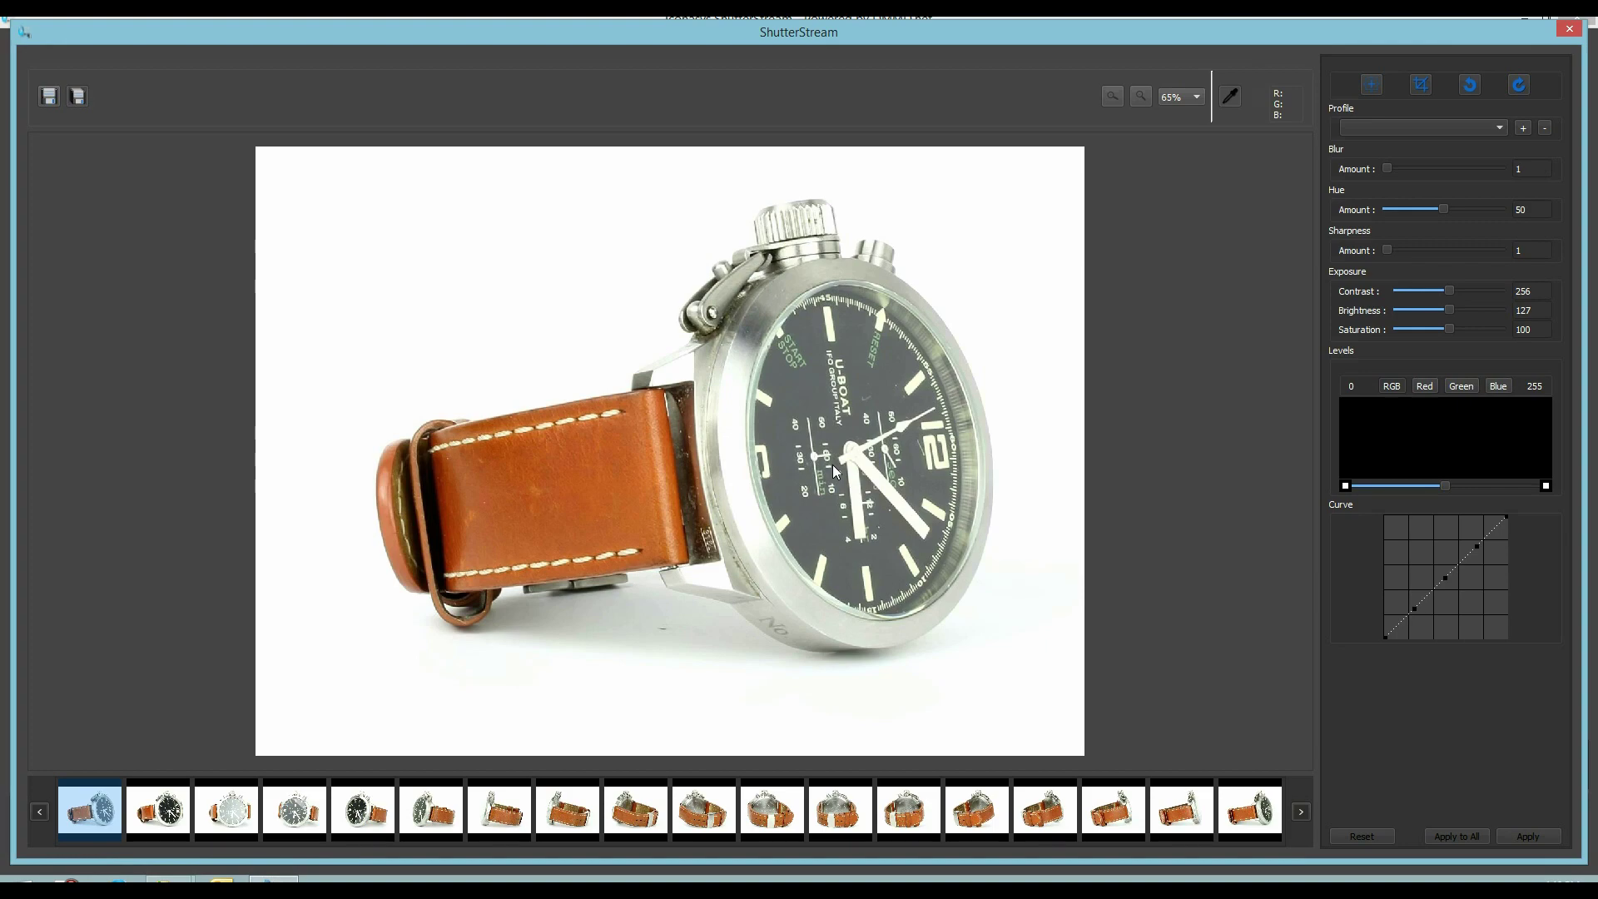
pyautogui.moveTo(193, 869)
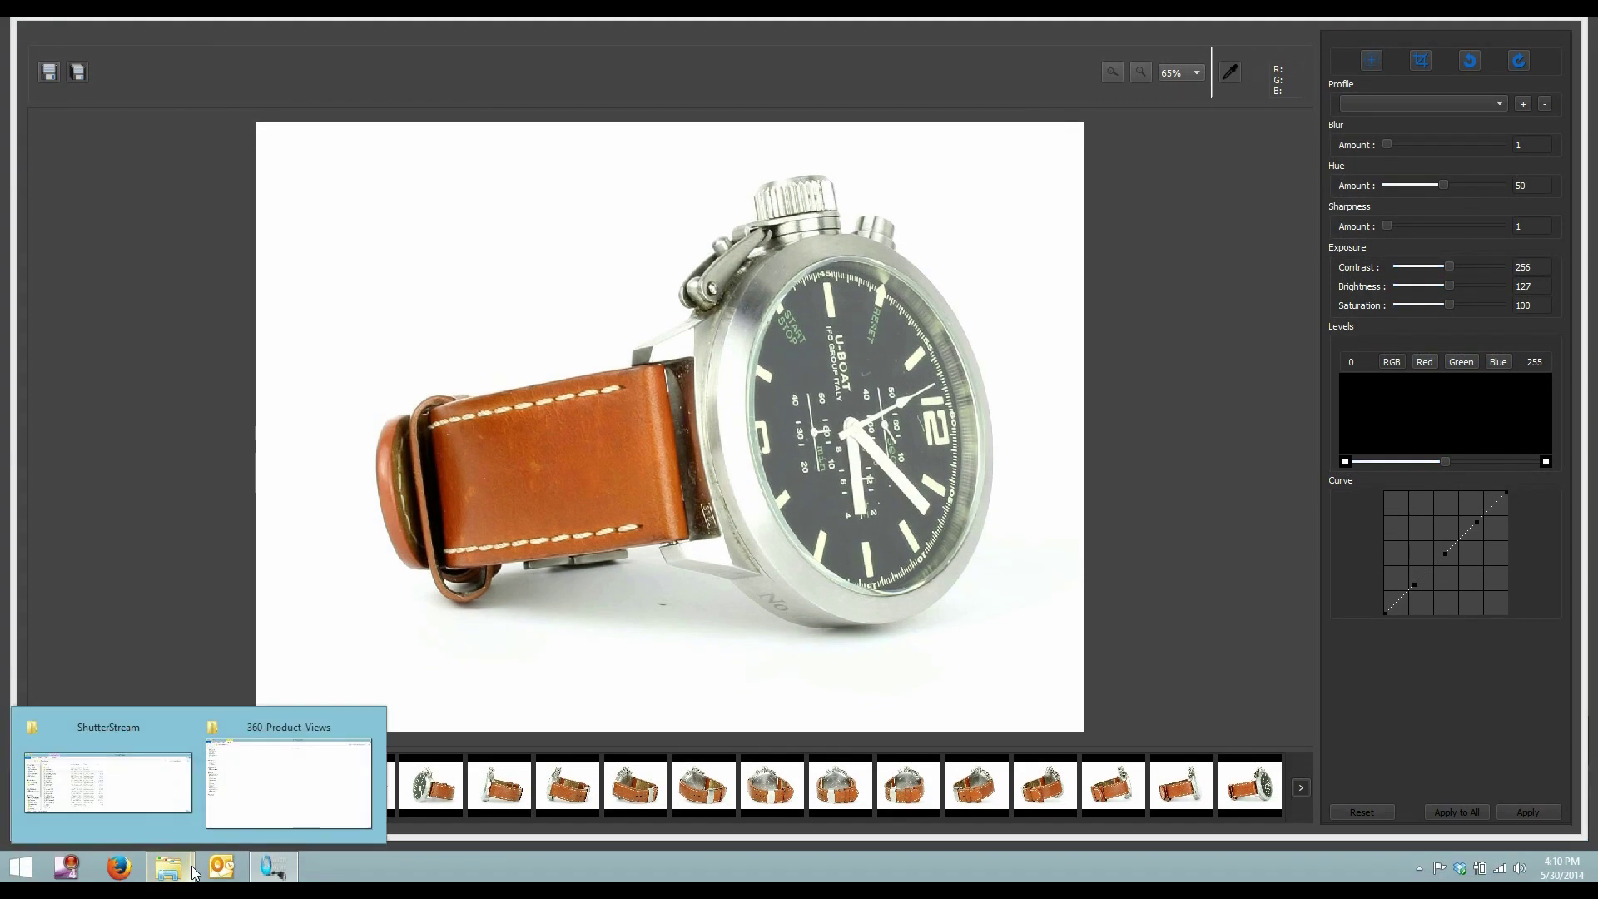
pyautogui.click(287, 776)
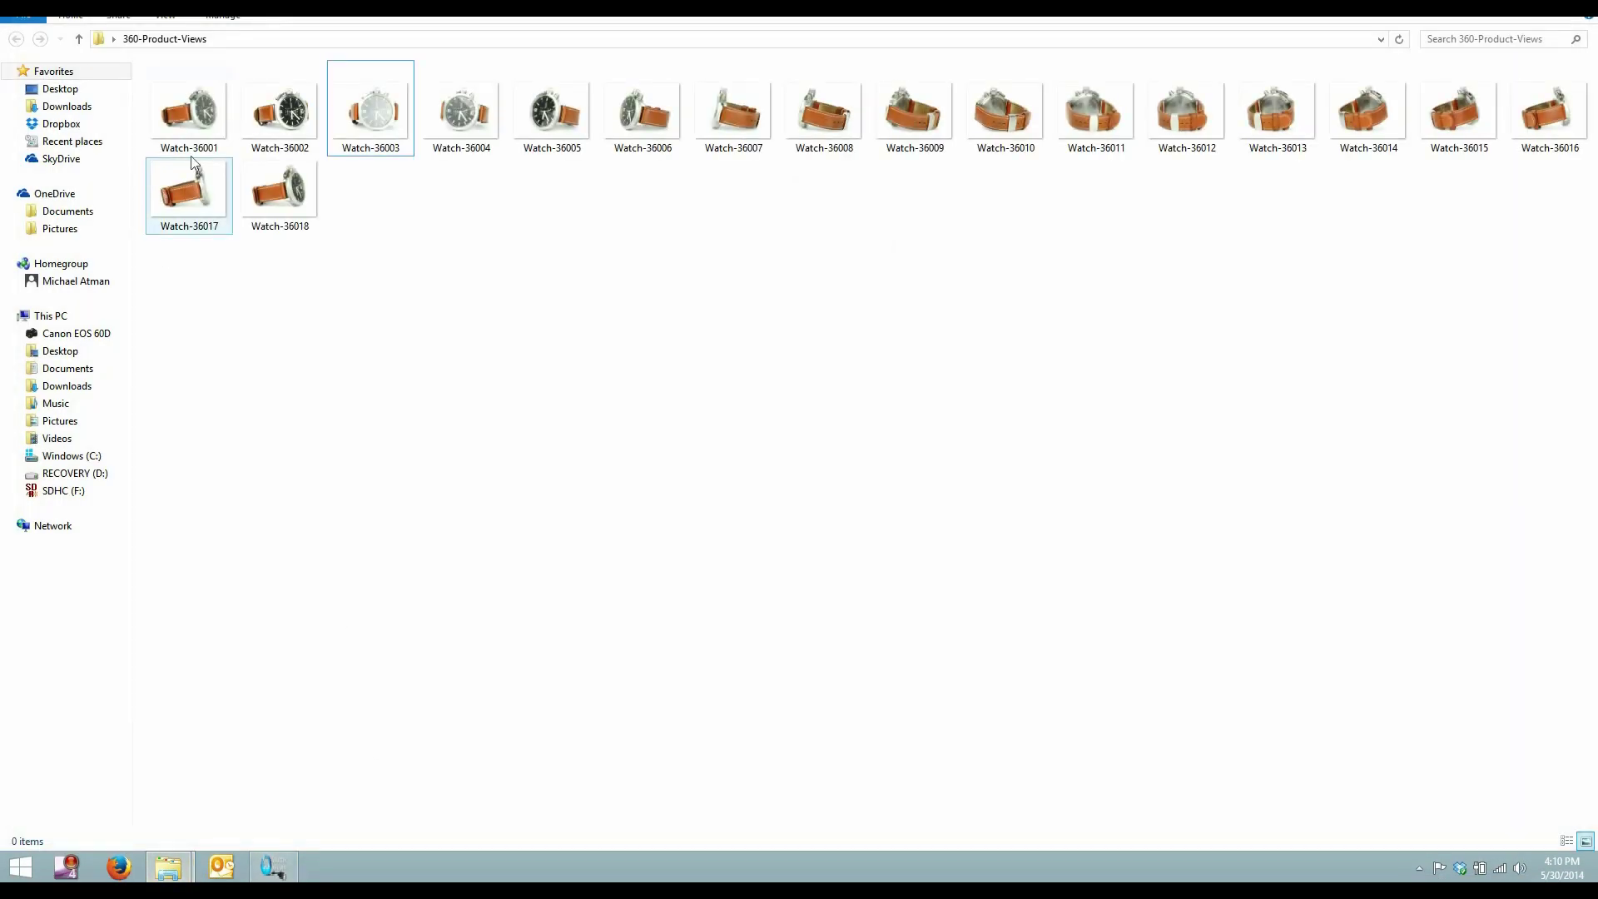
# Open Watch-36001 in Photo Viewer and step through the strap, buckle, side and dial views.
pyautogui.doubleClick(193, 125)
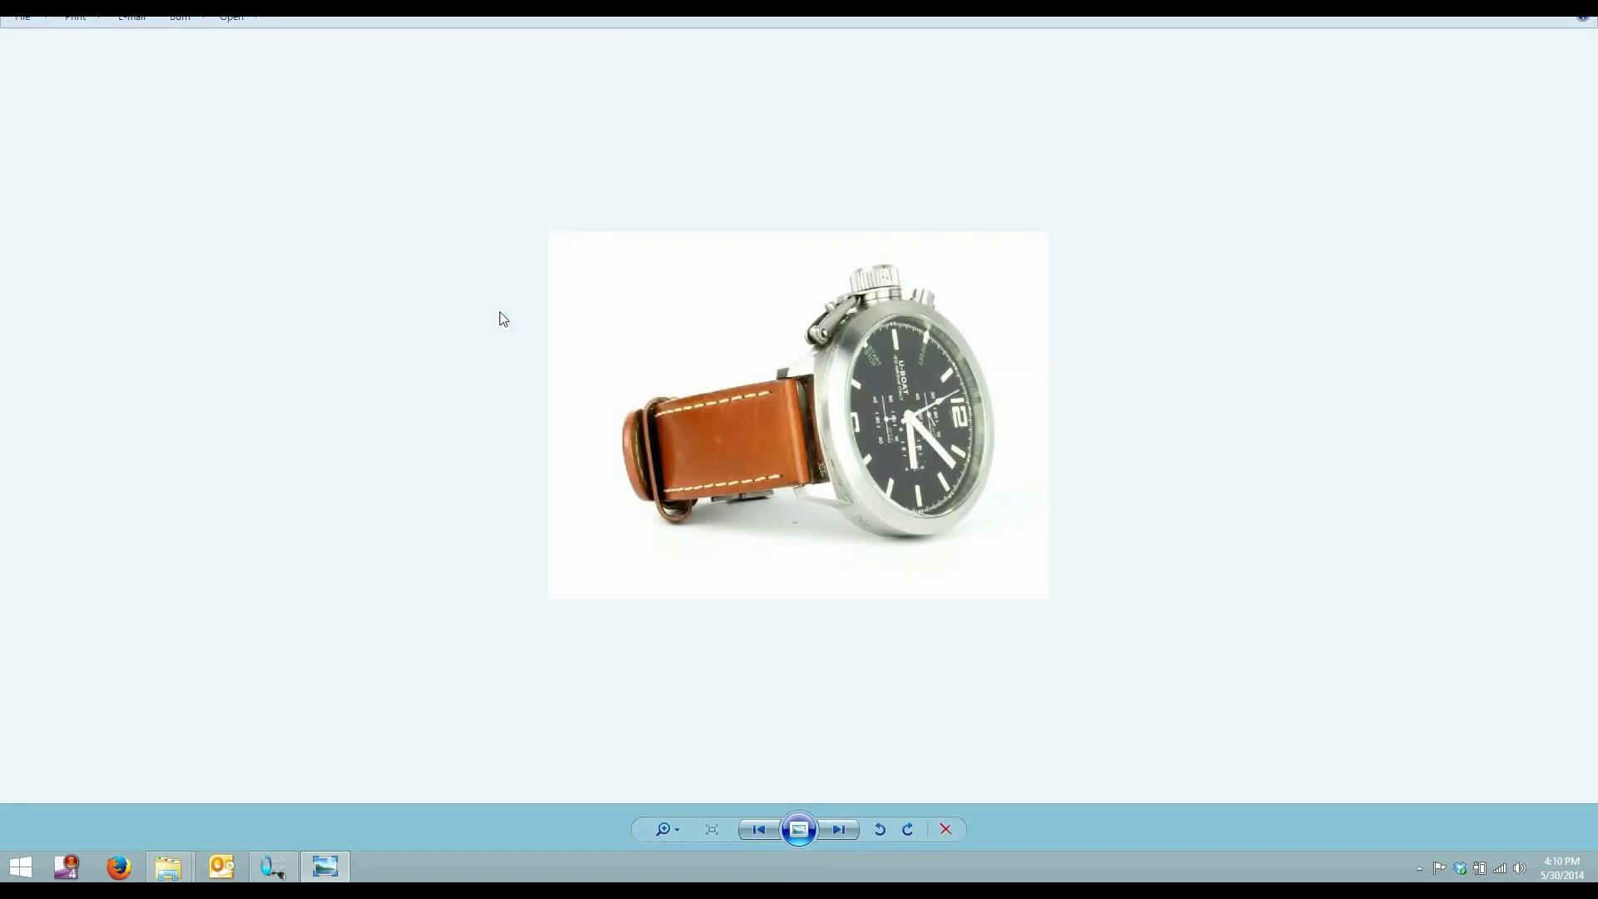
pyautogui.press('Right')
pyautogui.press('Right')
pyautogui.press('Right')
pyautogui.press('Right')
pyautogui.press('Right')
pyautogui.press('Right')
pyautogui.press('Right')
pyautogui.press('Right')
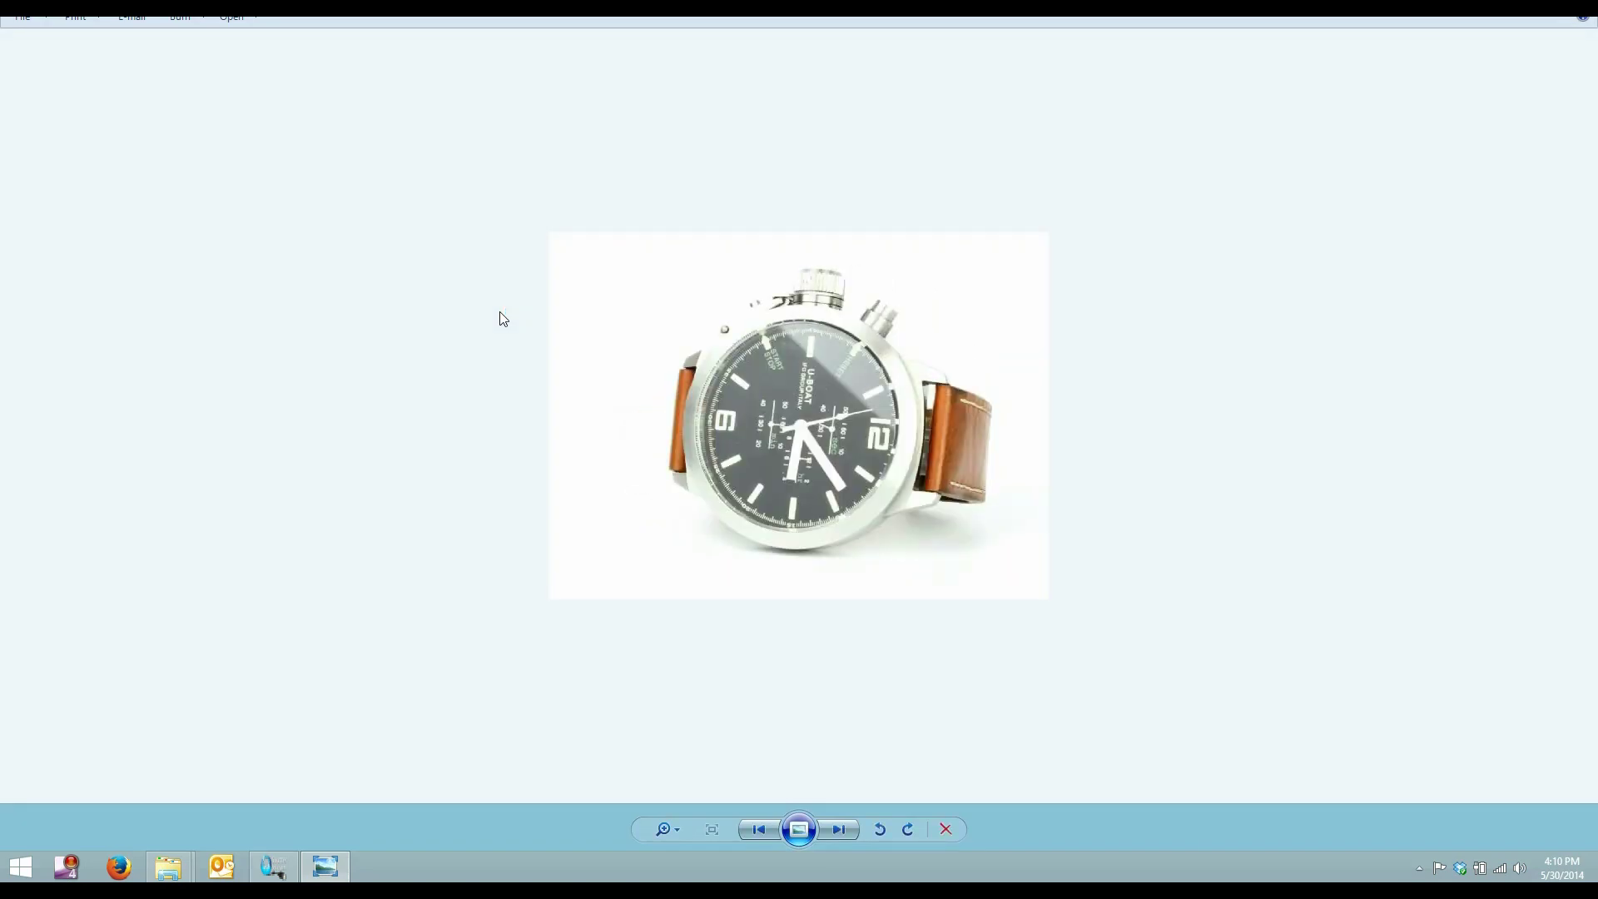
pyautogui.press('Right')
pyautogui.press('Right')
pyautogui.press('Right')
pyautogui.press('Right')
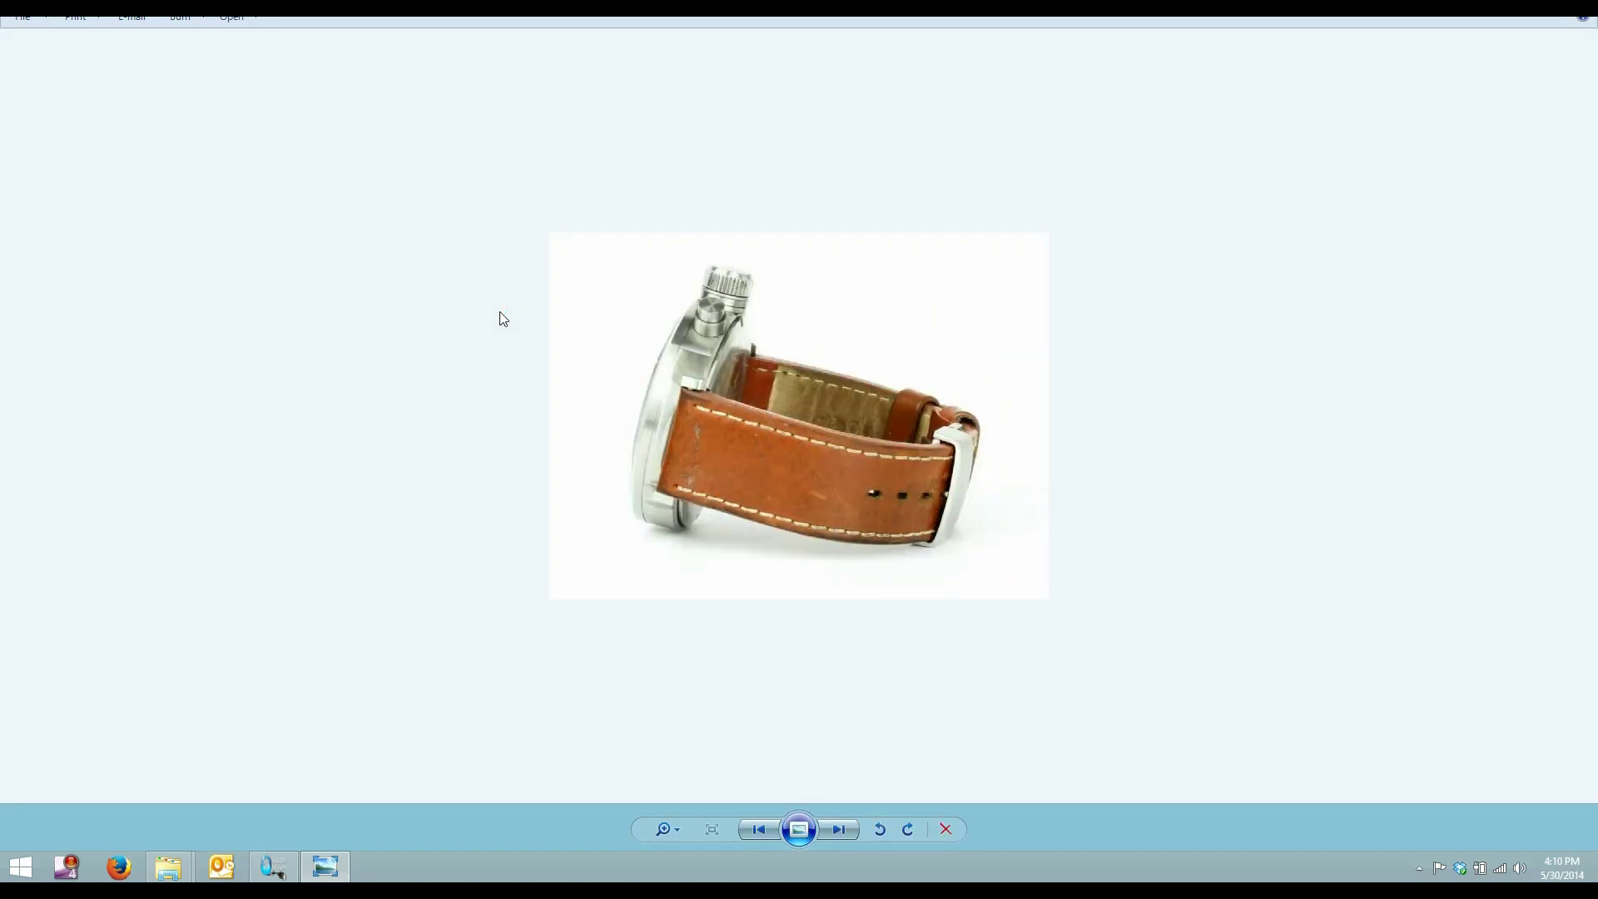
pyautogui.press('Right')
pyautogui.press('Right')
pyautogui.press('Right')
pyautogui.press('Right')
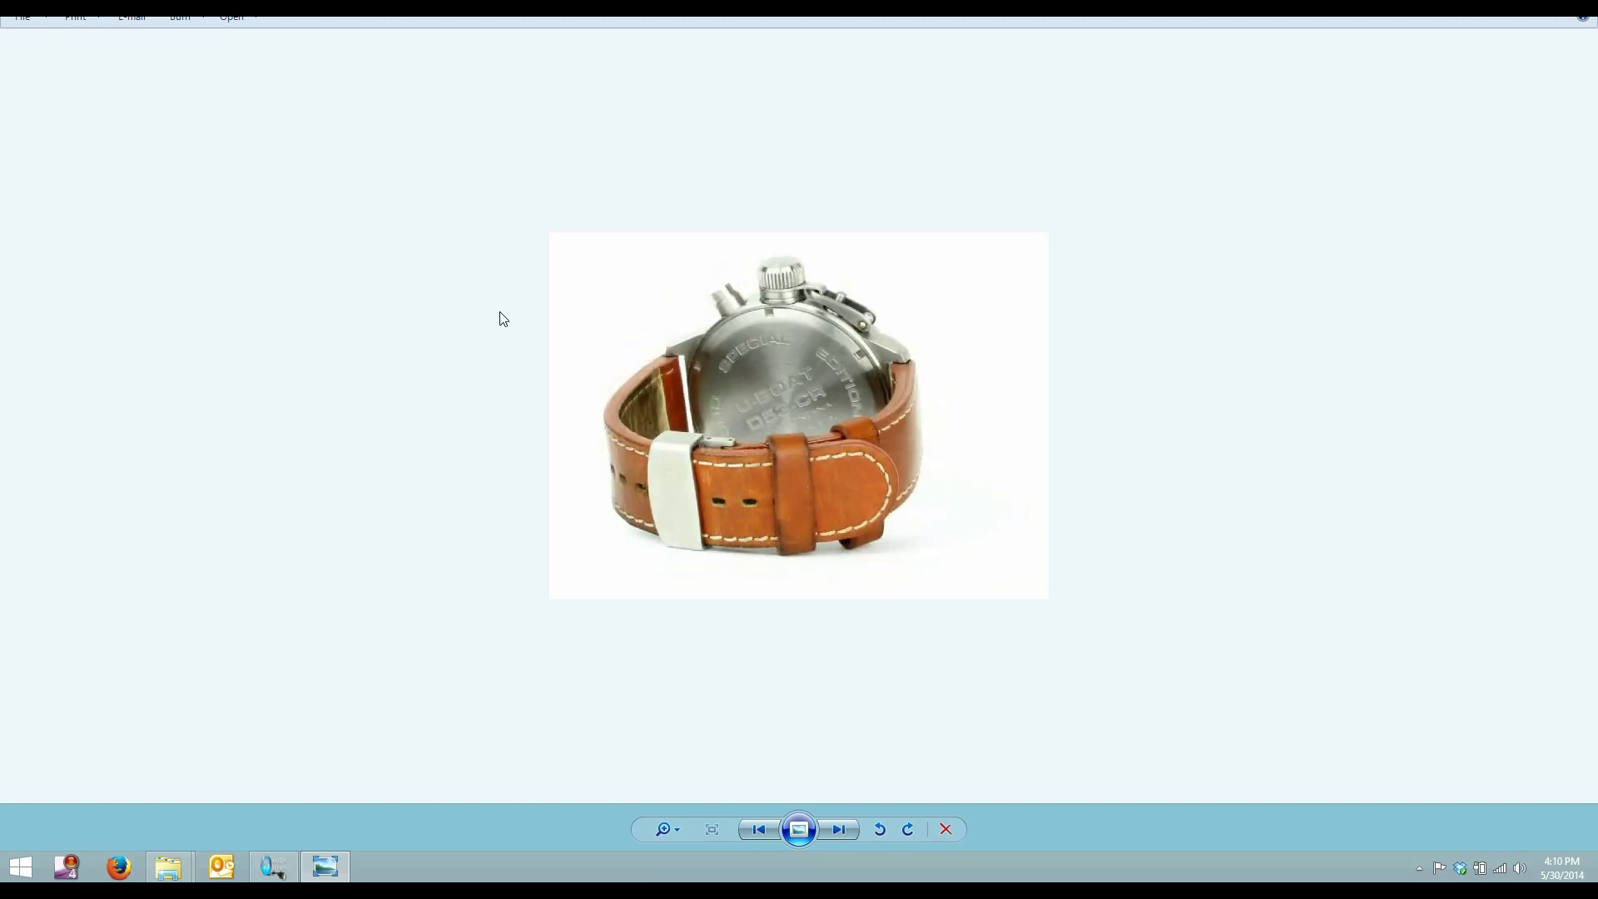
pyautogui.press('Right')
pyautogui.press('Right')
pyautogui.press('Right')
pyautogui.press('Right')
pyautogui.press('Right')
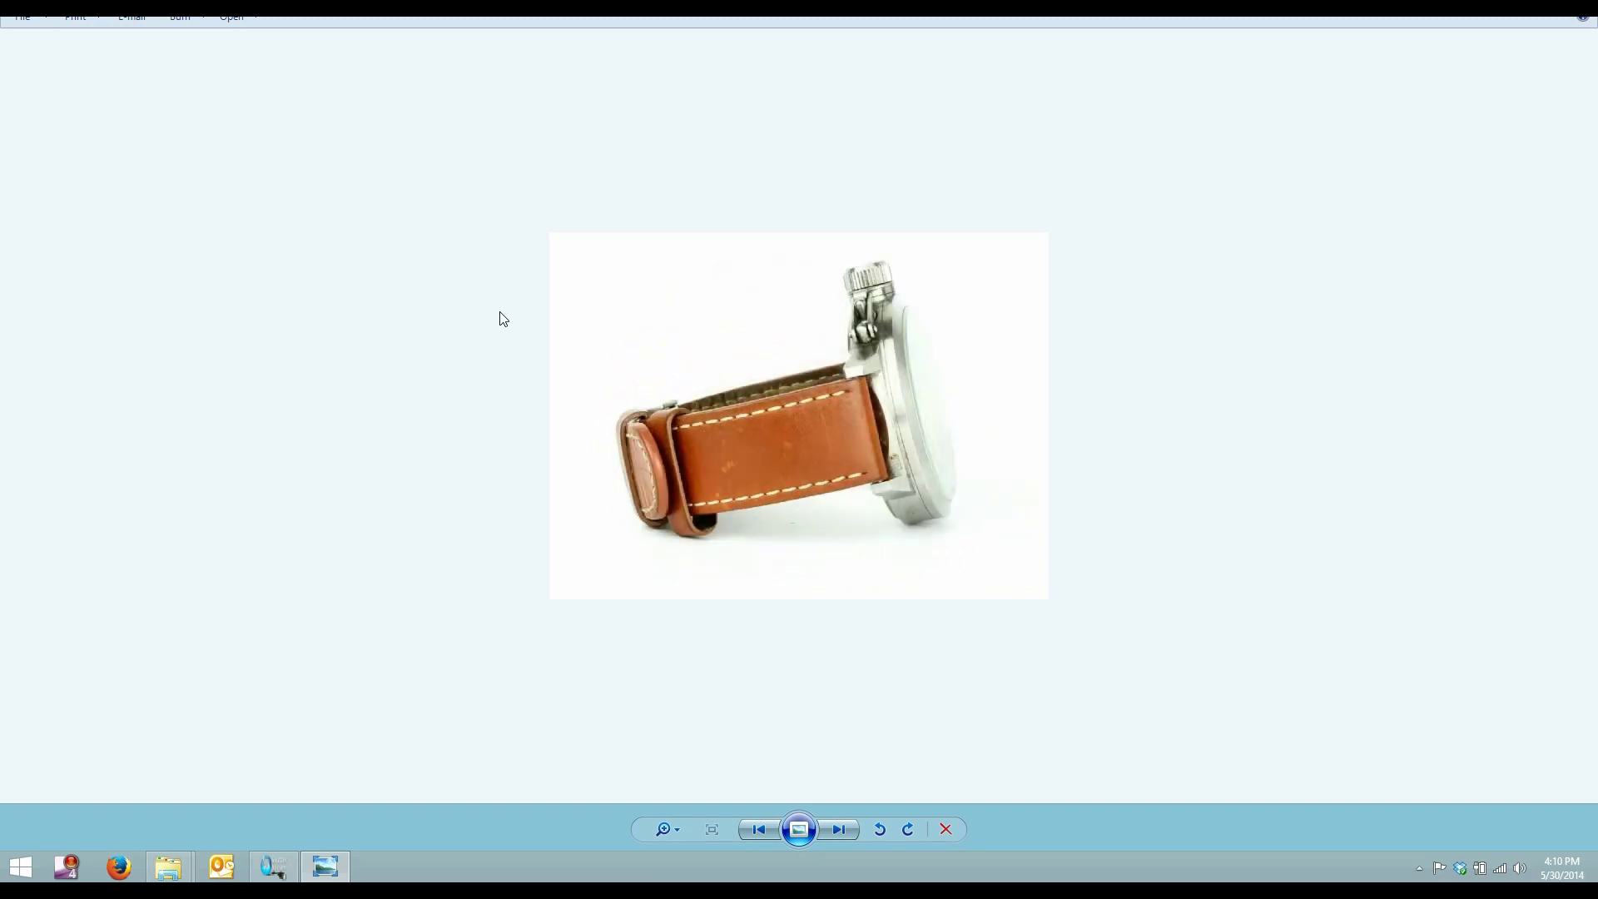
pyautogui.press('Right')
pyautogui.press('Right')
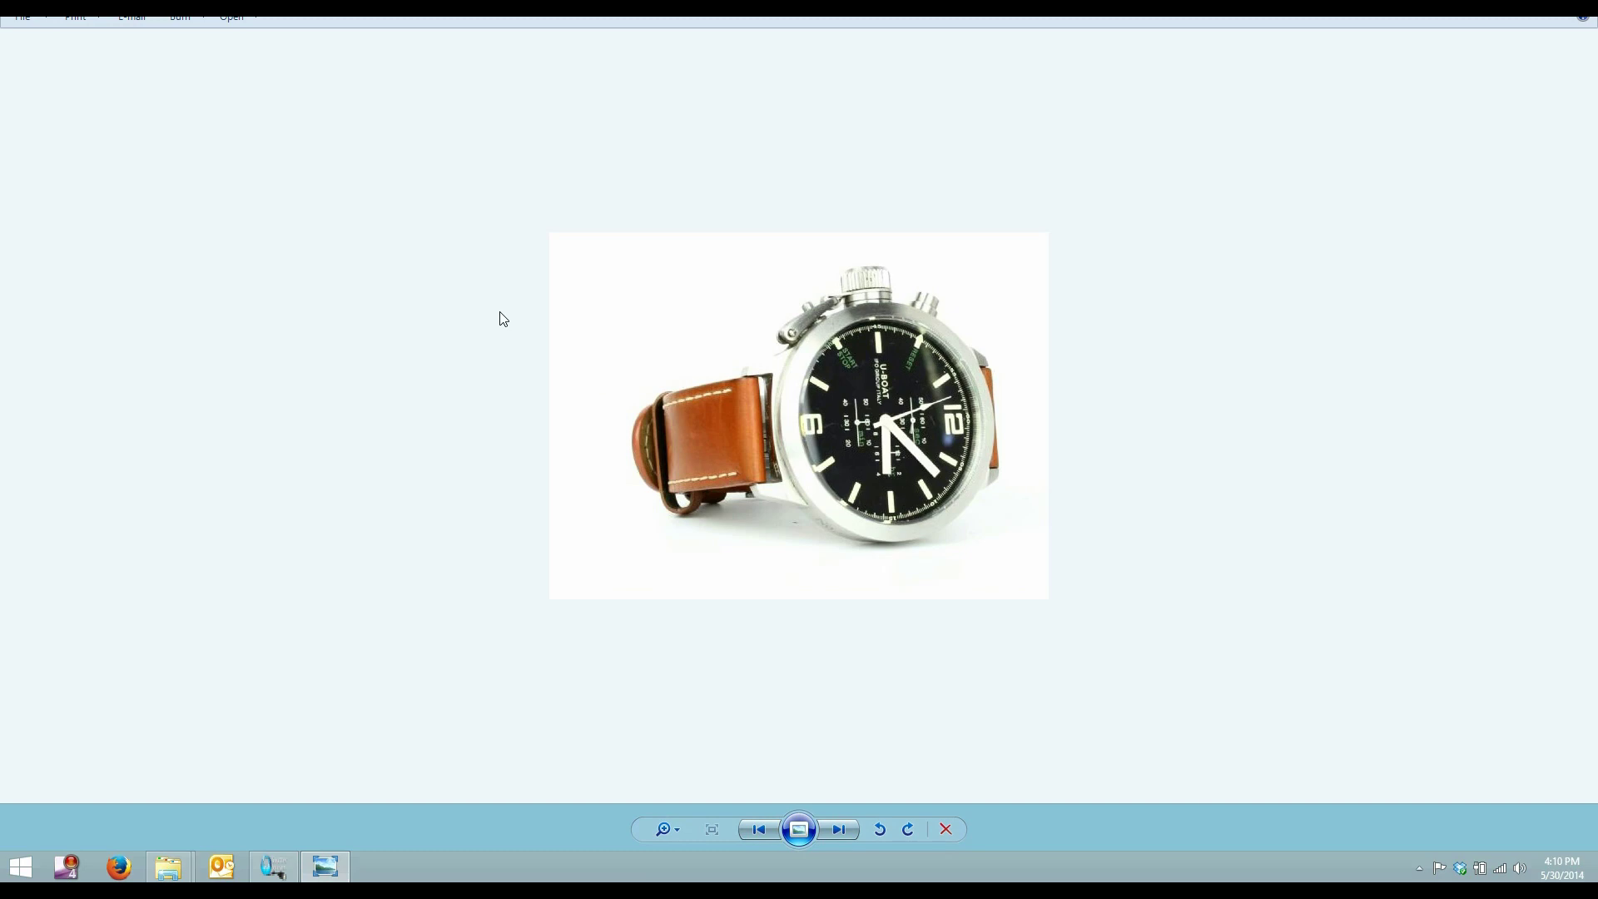